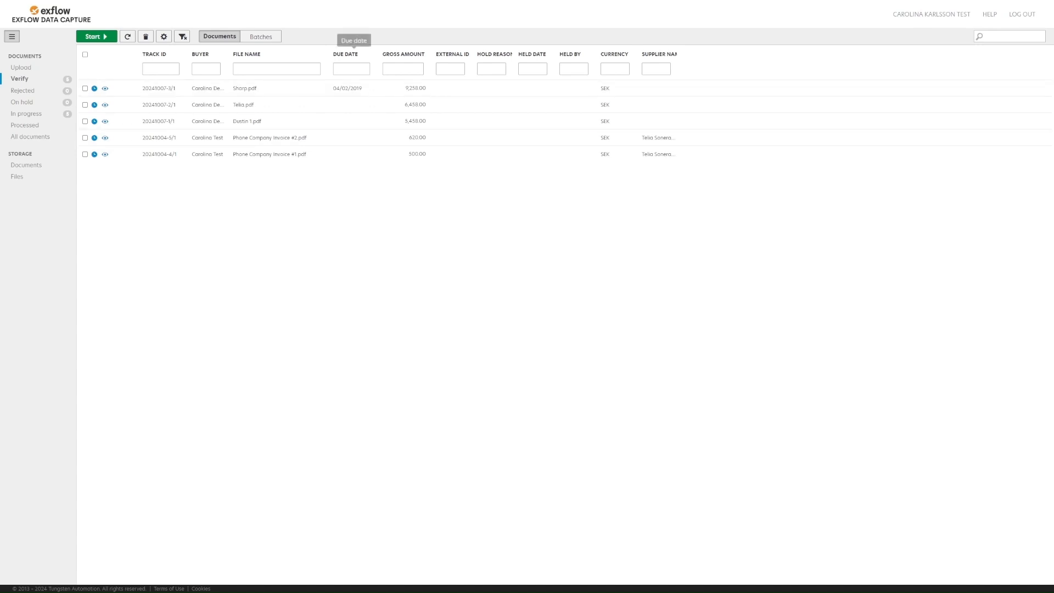
# Step: Move the Due Date column ahead of the File Name column in the Verify document list
pyautogui.moveTo(346, 54); pyautogui.dragTo(253, 72)
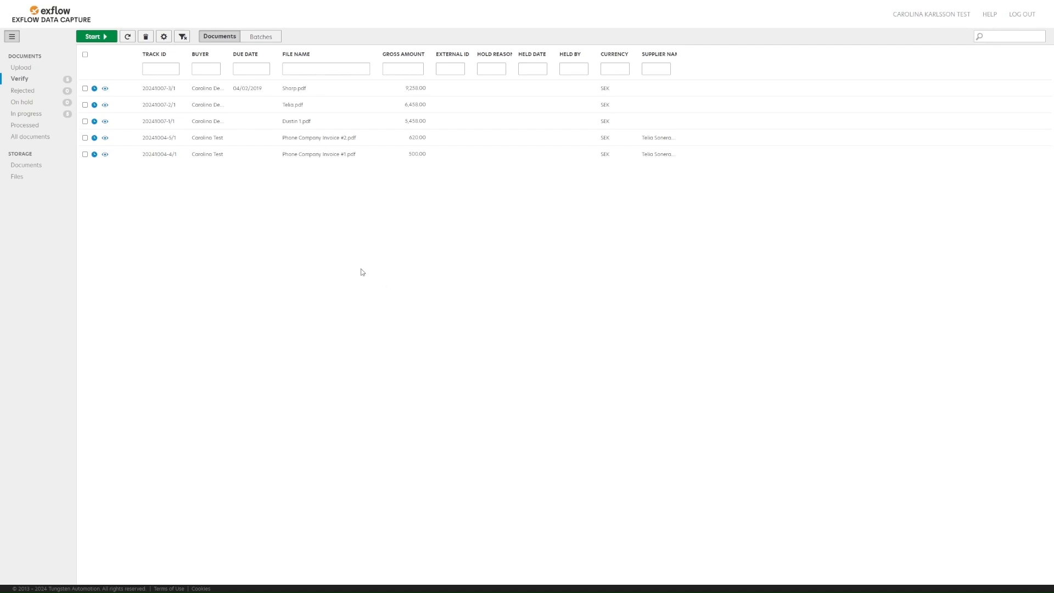
# Step: Try hiding the Hold reason and Held date columns of the document list, and turn both back on
pyautogui.click(164, 37)
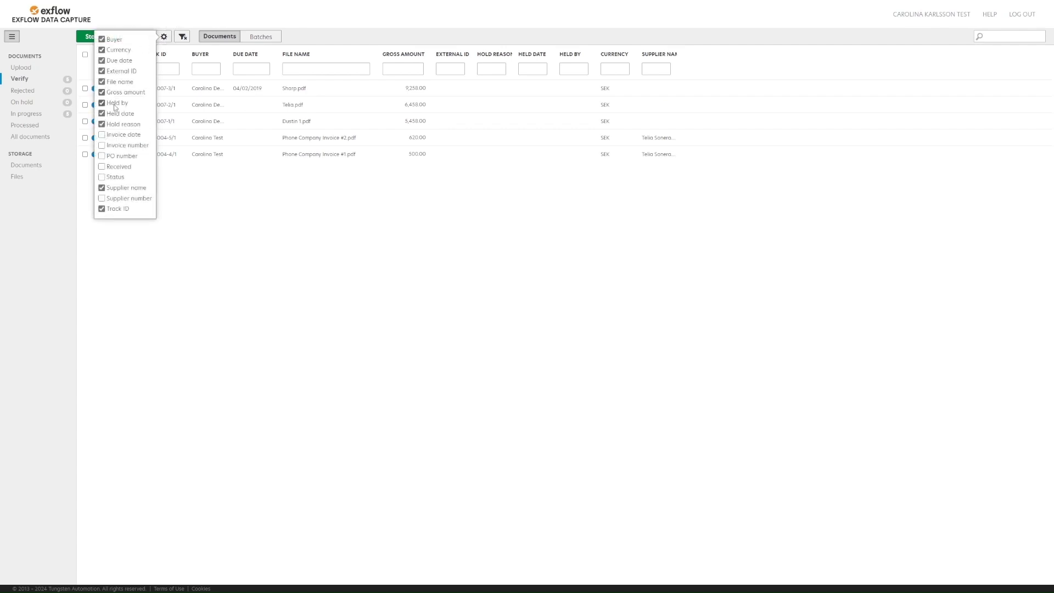
pyautogui.click(101, 125)
pyautogui.click(102, 114)
pyautogui.click(102, 114)
pyautogui.click(102, 124)
pyautogui.click(346, 238)
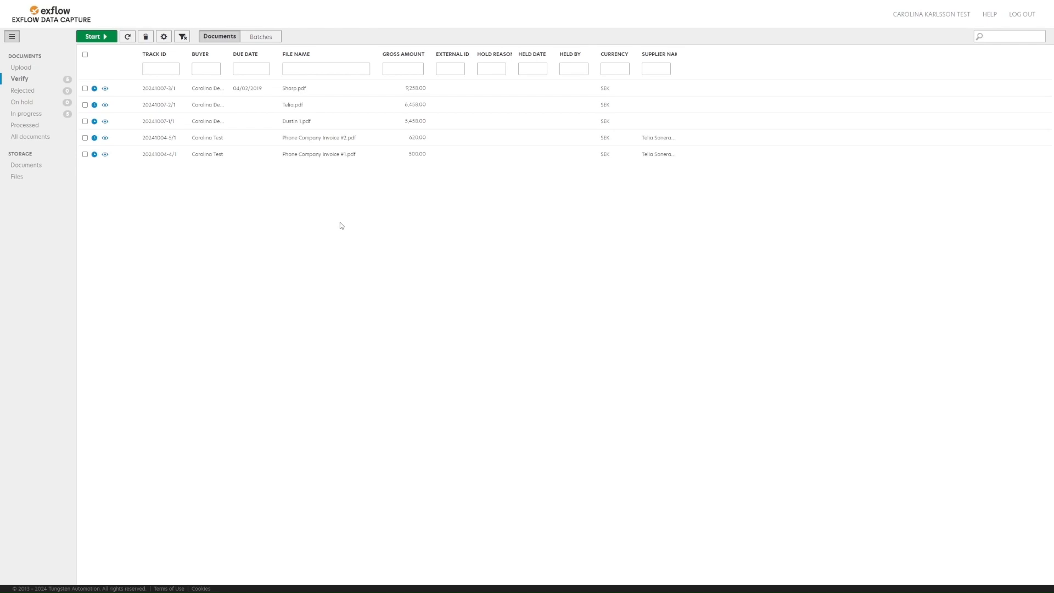
# Step: Open Phone Company Invoice #2.pdf for verification and fill the Förfallodatum field by capturing 2022-08-08 from the invoice image
pyautogui.click(357, 138)
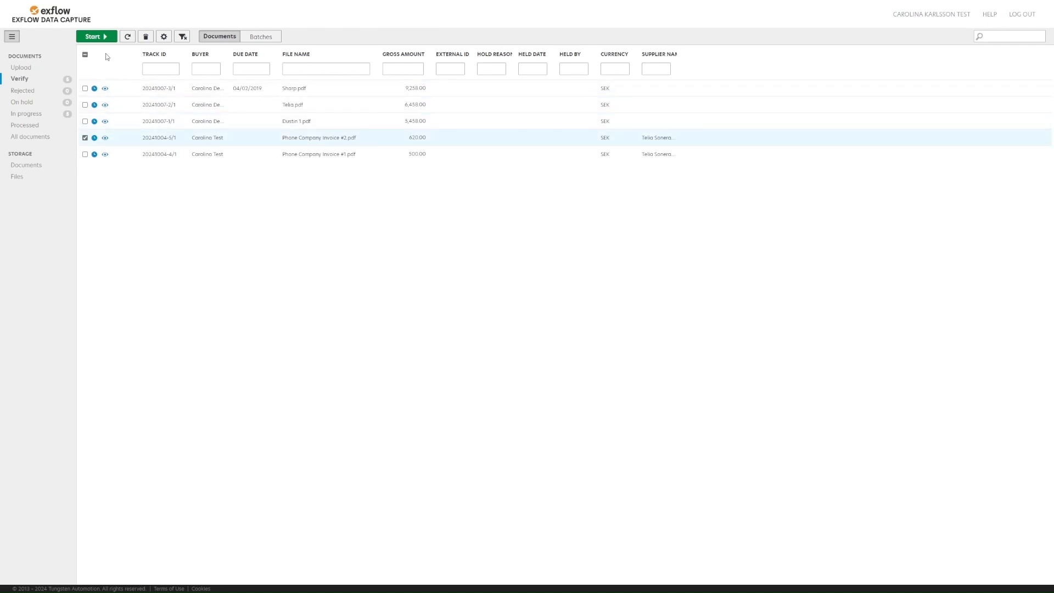
pyautogui.click(99, 37)
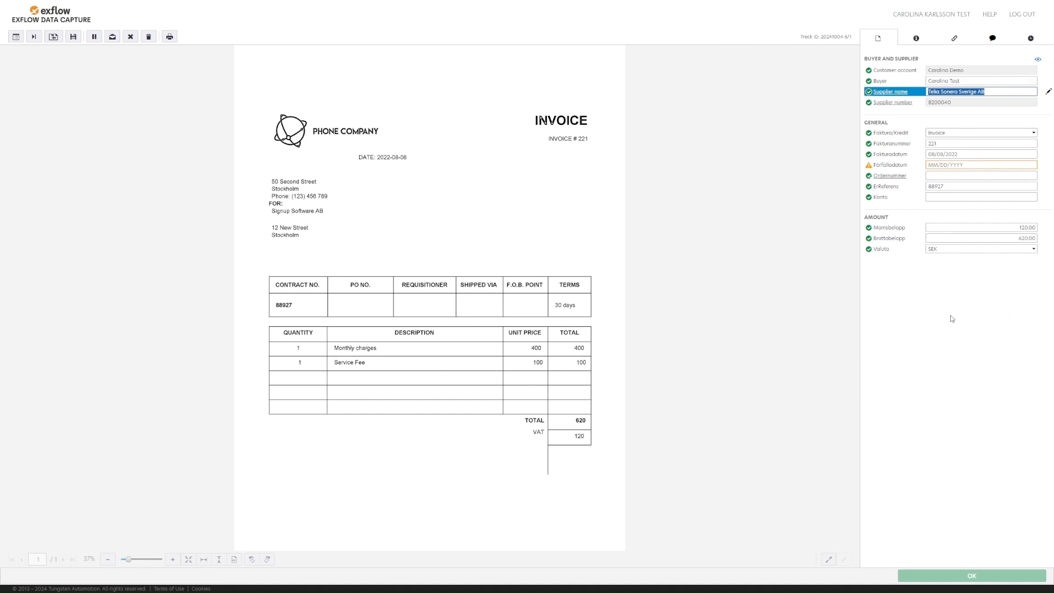
pyautogui.click(964, 165)
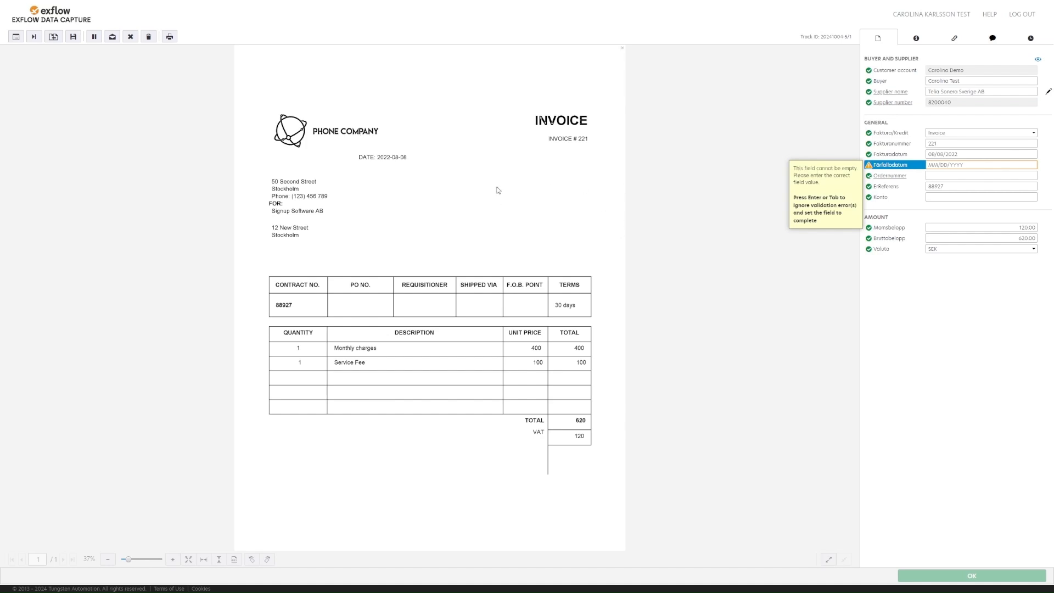
pyautogui.click(392, 157)
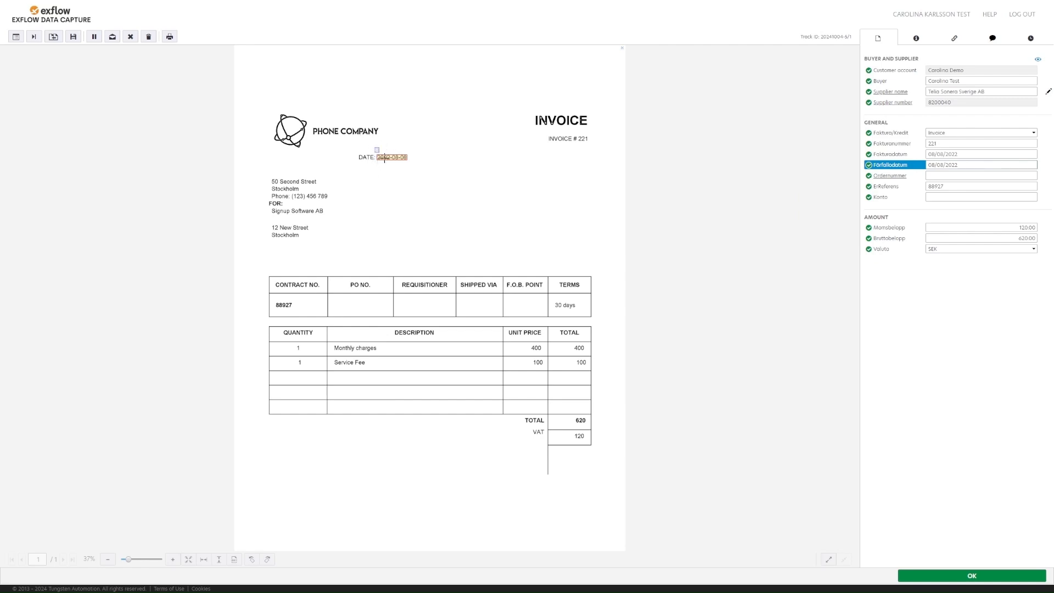
# Step: Try capturing the invoice number area into Förfallodatum, and recapture the date 2022-08-08 from the invoice instead
pyautogui.moveTo(537, 131); pyautogui.dragTo(592, 150)
pyautogui.moveTo(372, 143); pyautogui.dragTo(413, 170)
pyautogui.moveTo(537, 132); pyautogui.dragTo(604, 144)
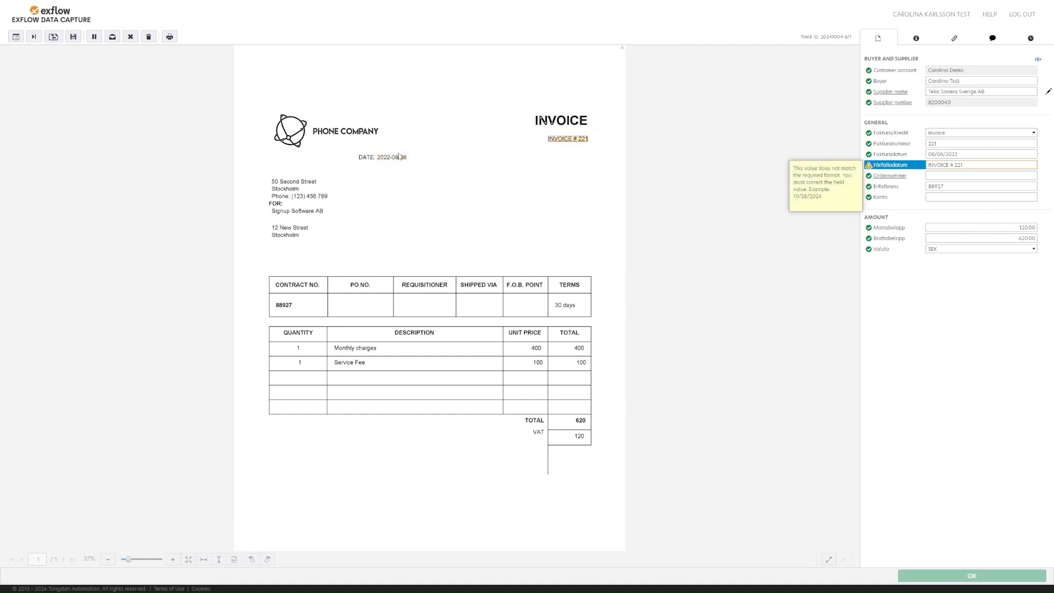
pyautogui.moveTo(376, 148); pyautogui.dragTo(410, 167)
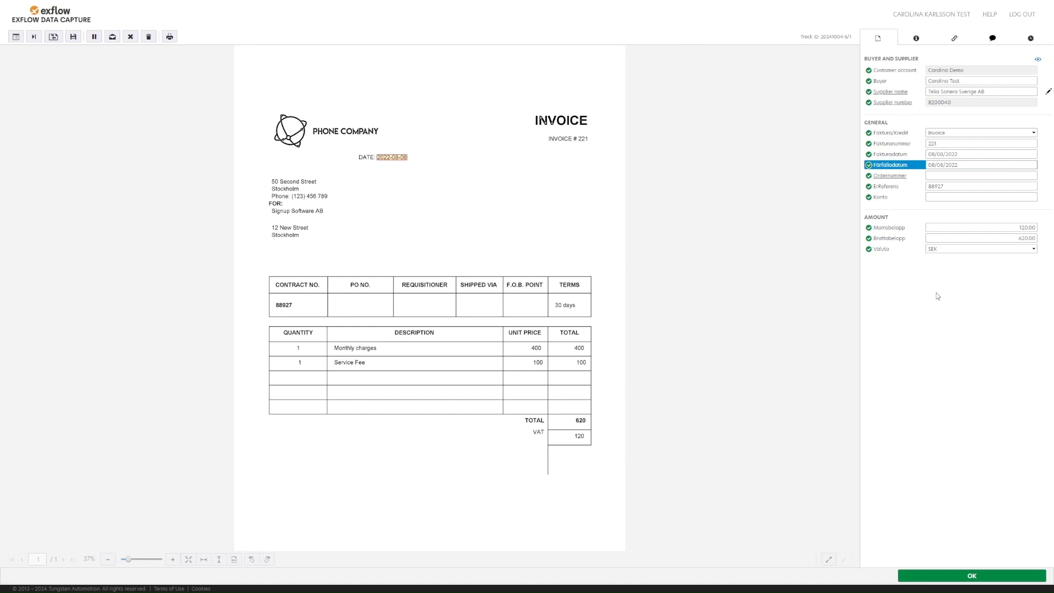
# Step: Hide the Konto field from the invoice form and leave field visibility editing
pyautogui.click(1037, 61)
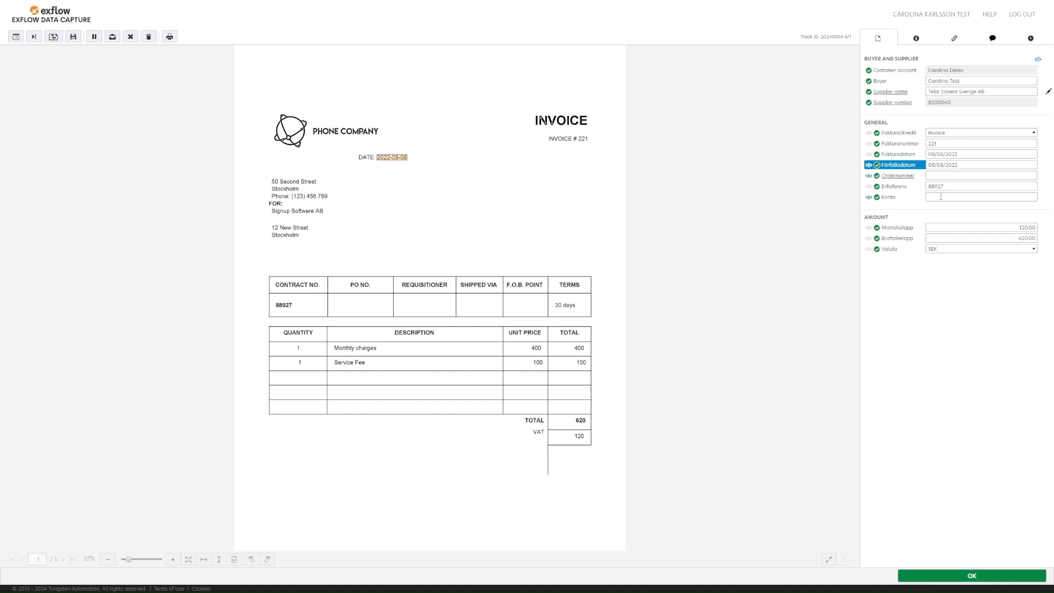
pyautogui.click(869, 199)
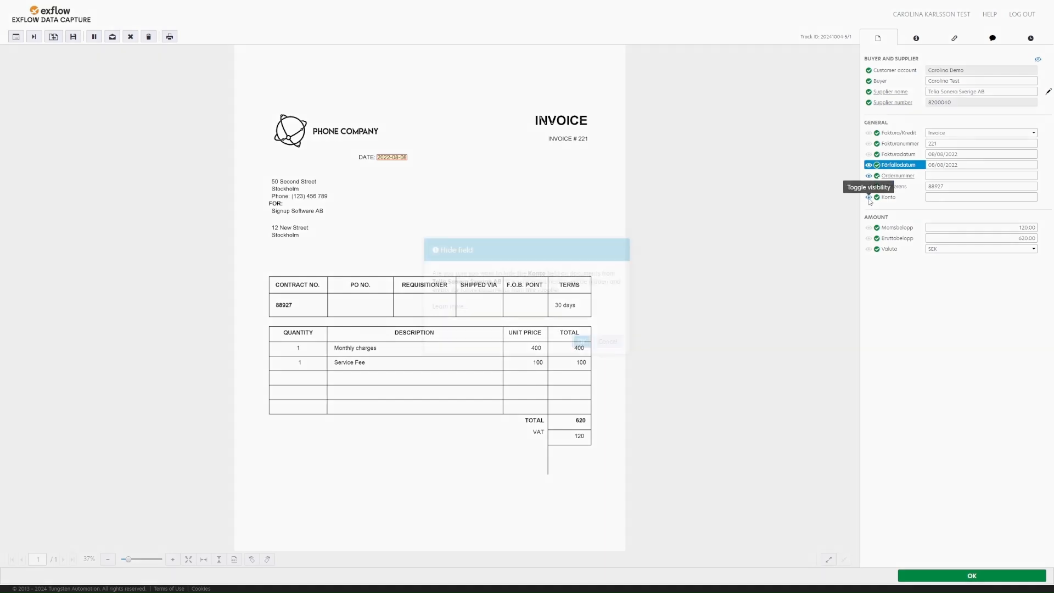
pyautogui.click(582, 342)
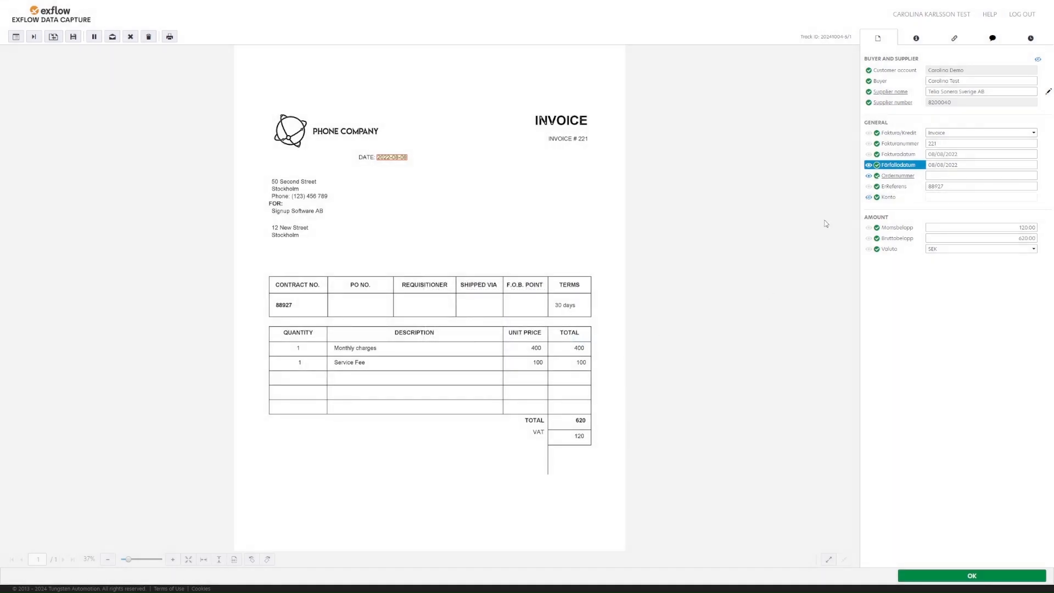
pyautogui.click(1039, 60)
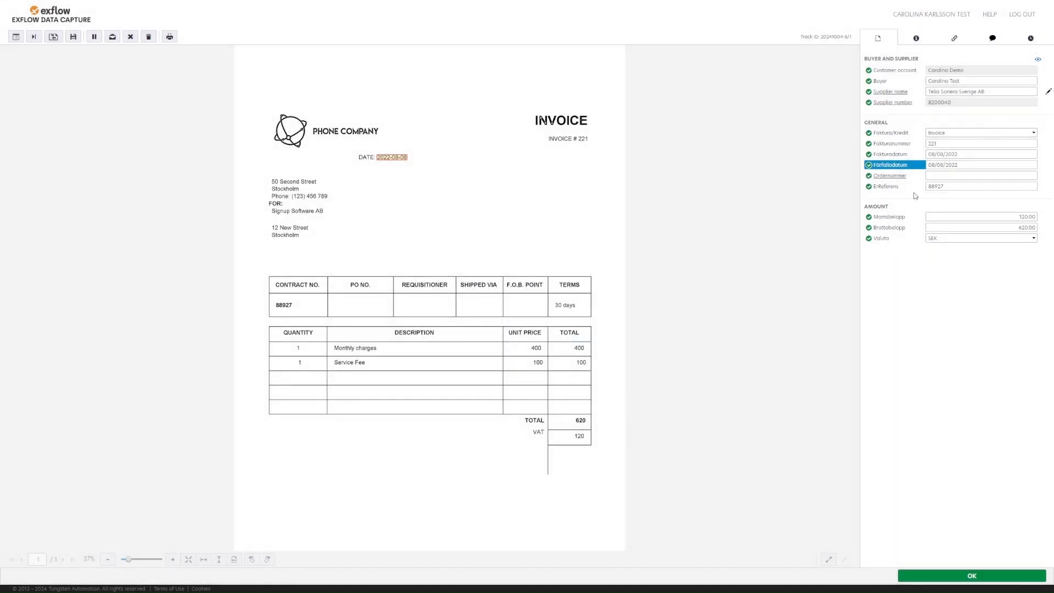
# Step: Make the Konto field visible again on the invoice form
pyautogui.click(1038, 62)
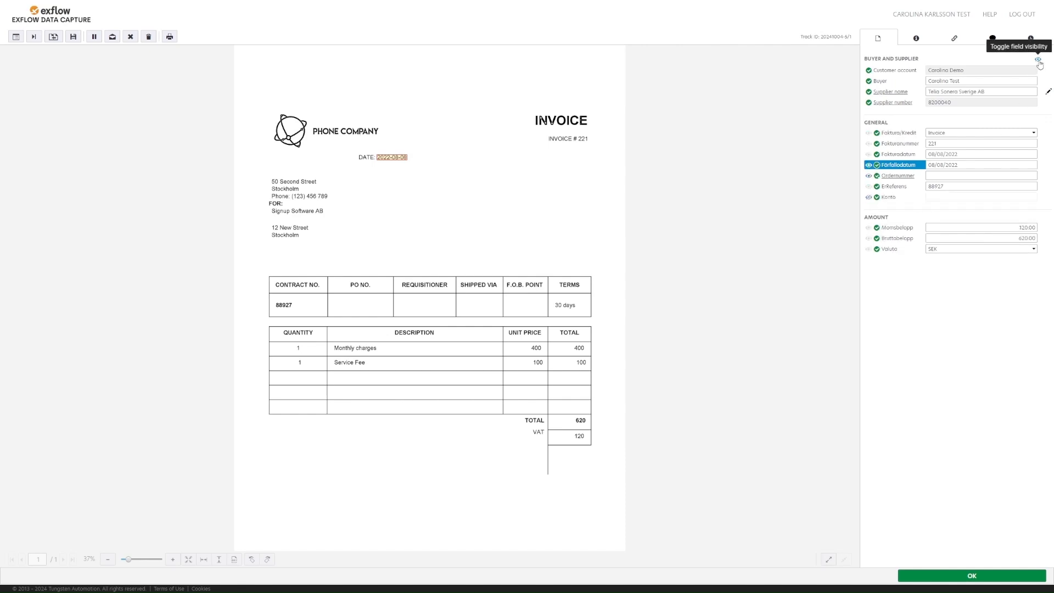
pyautogui.click(869, 198)
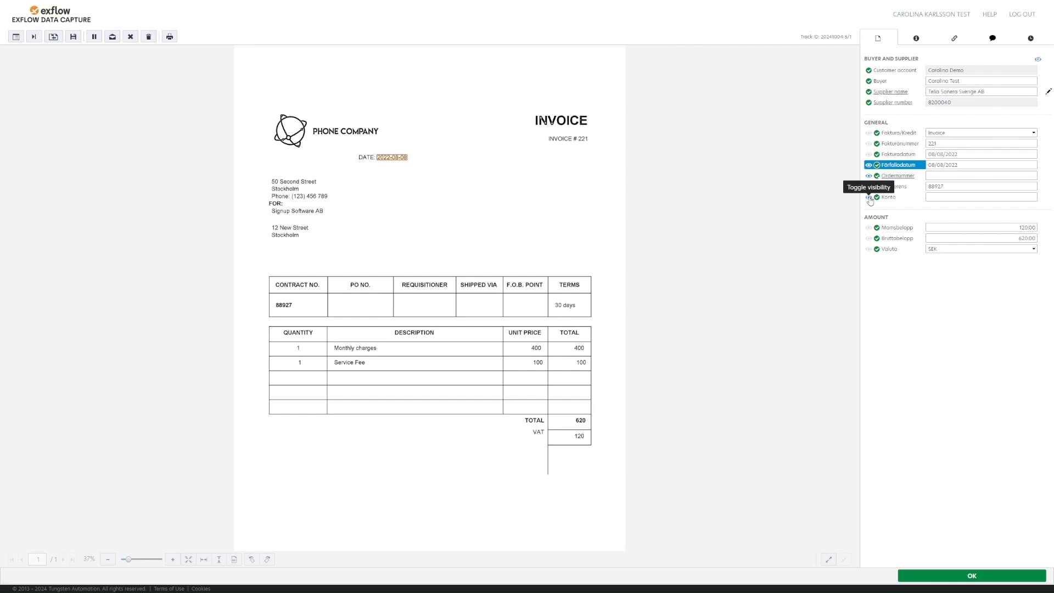
pyautogui.click(1038, 59)
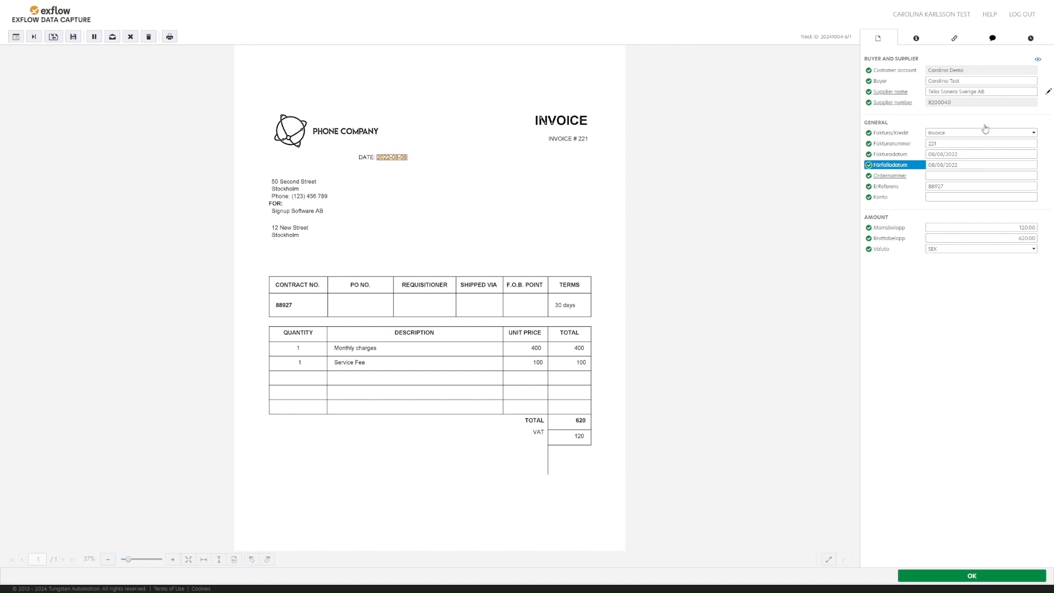
pyautogui.click(1049, 93)
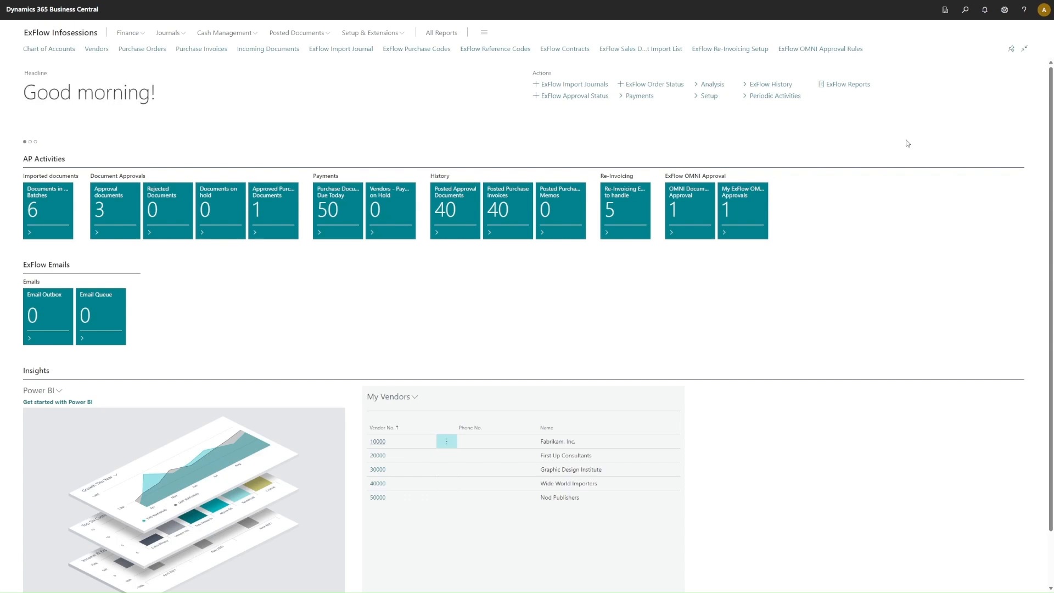
# Step: Search Business Central for pages matching "exf ref", and close the search without opening one
pyautogui.hotkey('alt', 'q')
pyautogui.write('e')
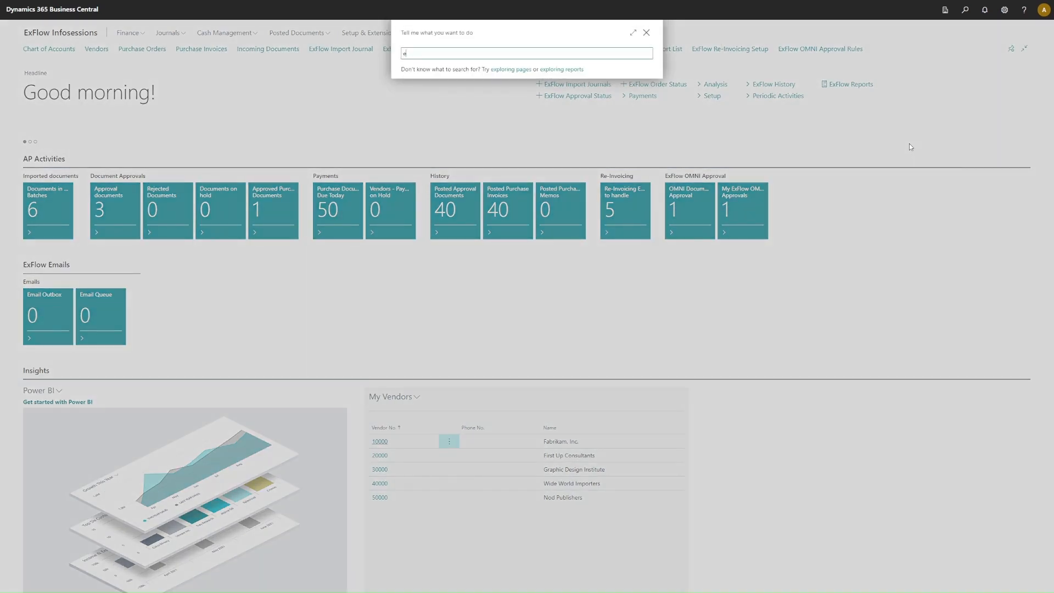
pyautogui.write('xf ref')
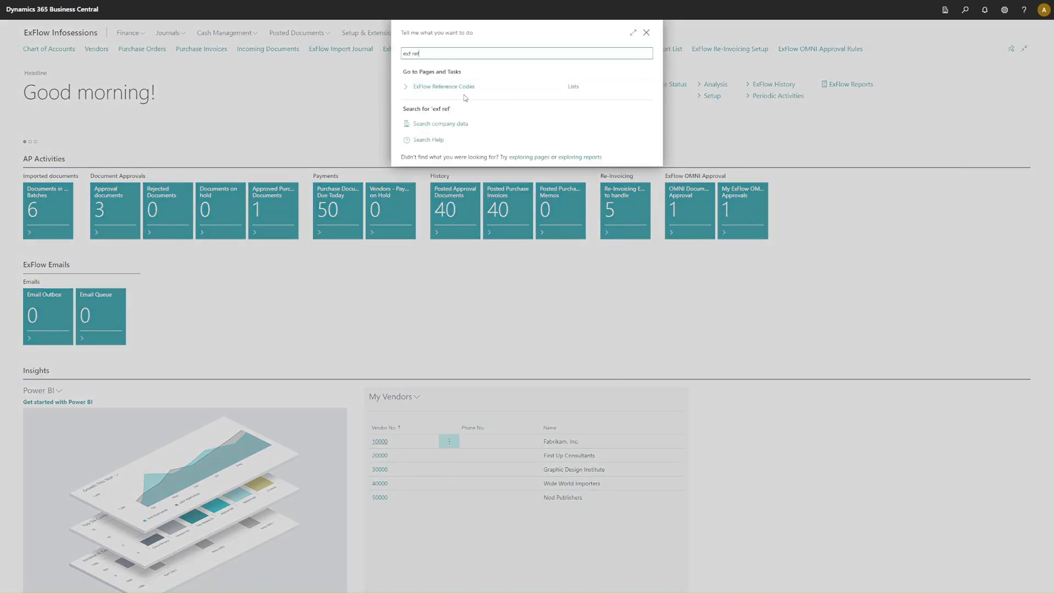
pyautogui.click(647, 90)
pyautogui.click(646, 33)
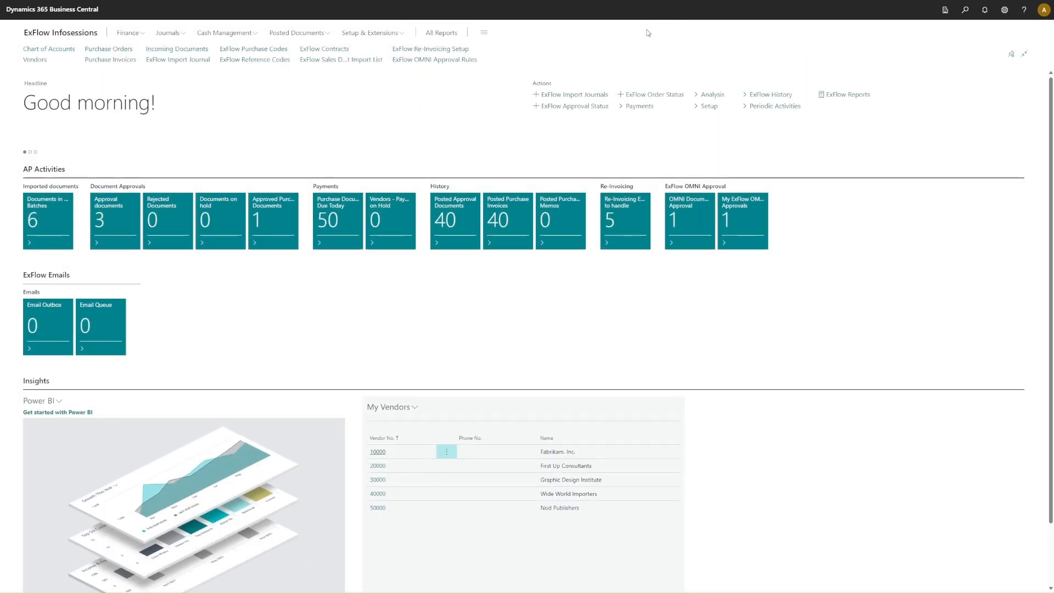
# Step: Examine the ExFlow Accountant page overview and the feature overview for all roles, and return to the home page
pyautogui.click(483, 34)
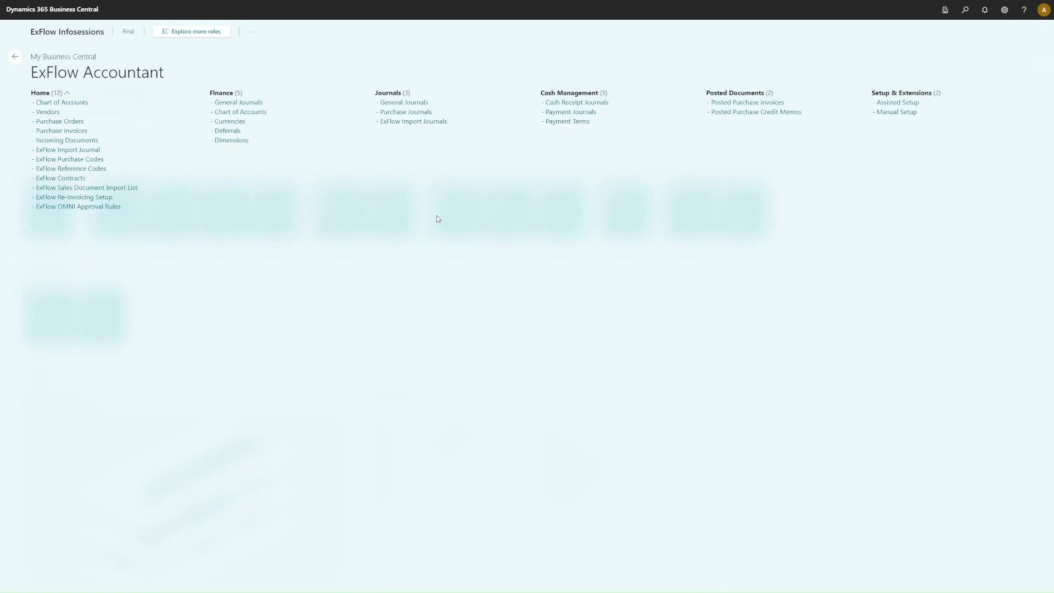
pyautogui.click(208, 32)
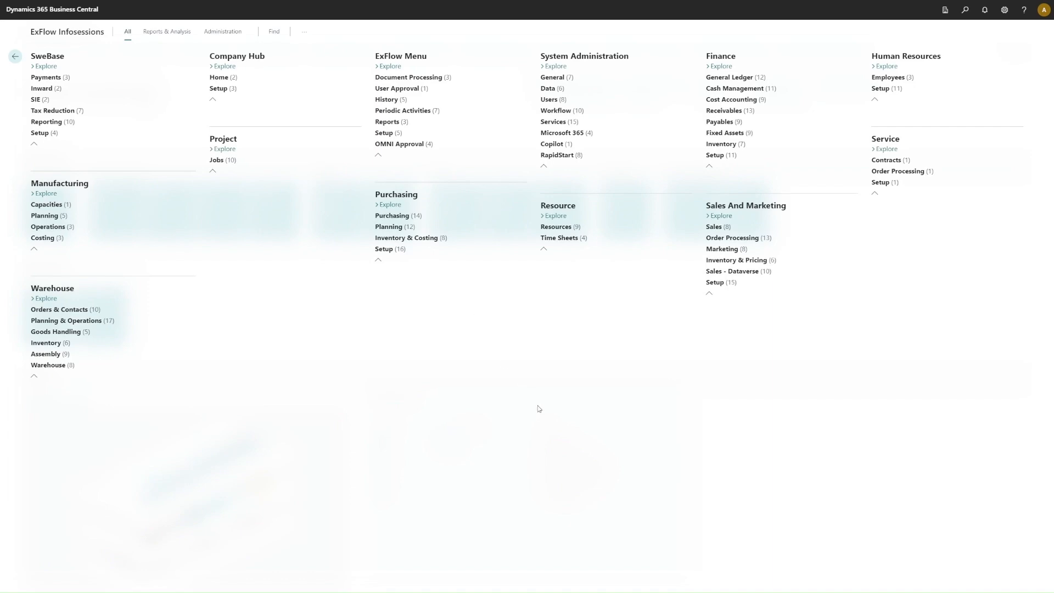
pyautogui.press('Escape')
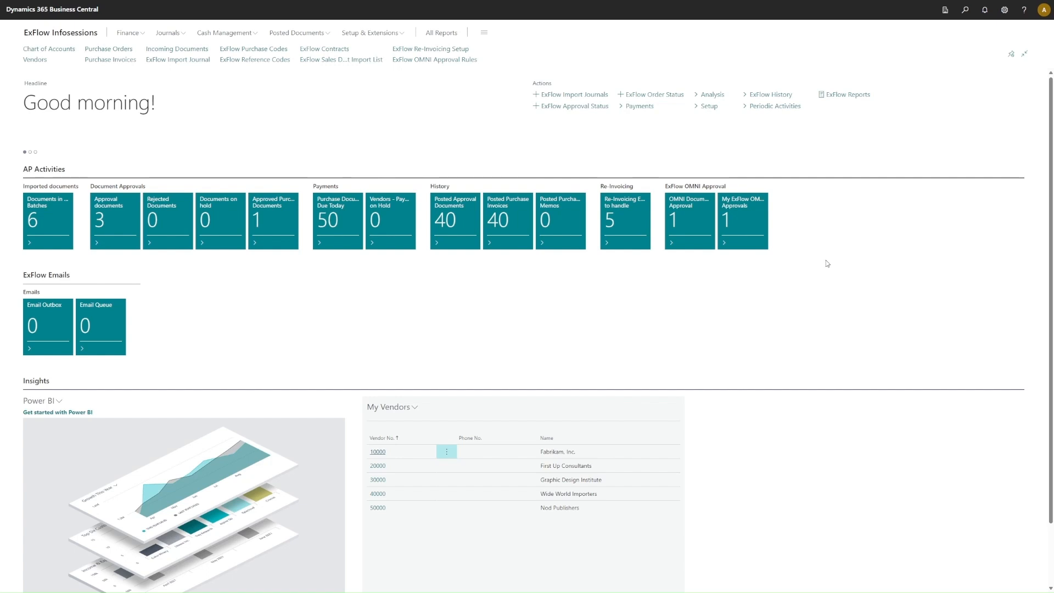
# Step: Start personalising the home page, view the options of the hidden time sheets part, and finish without changing anything
pyautogui.click(1004, 11)
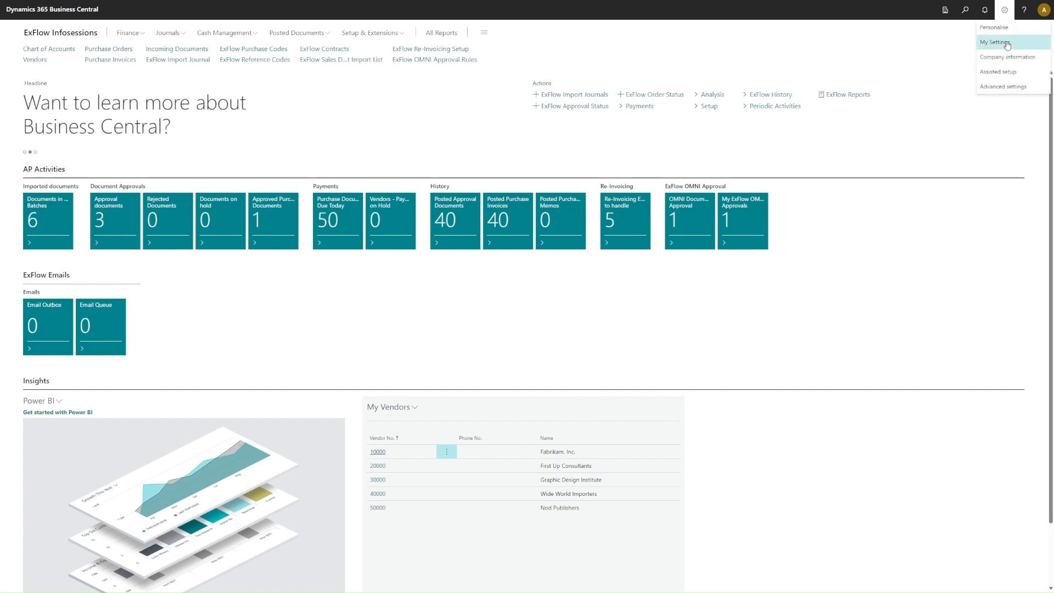
pyautogui.click(994, 27)
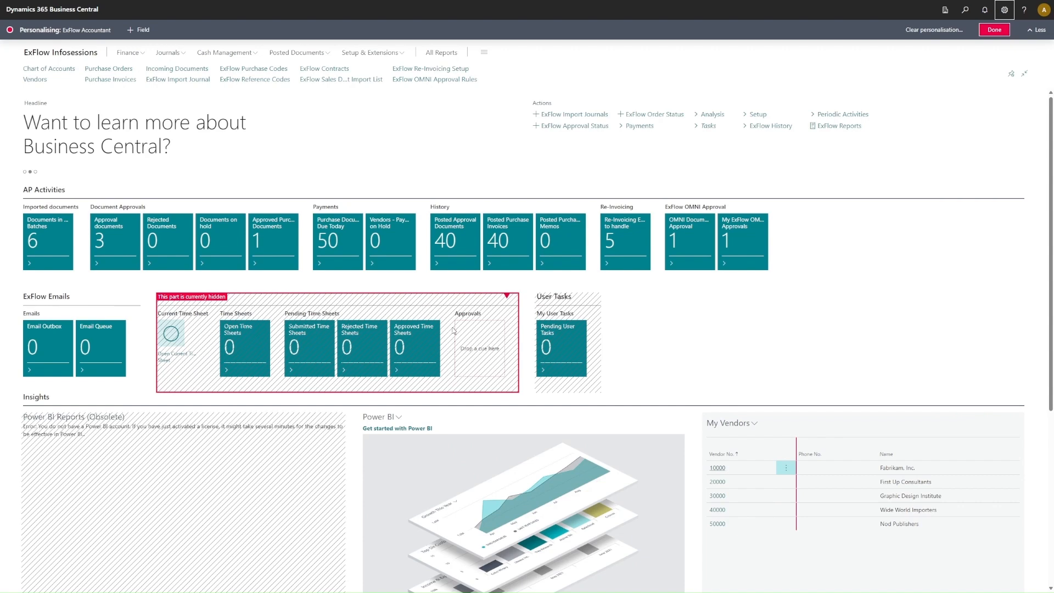
pyautogui.click(507, 297)
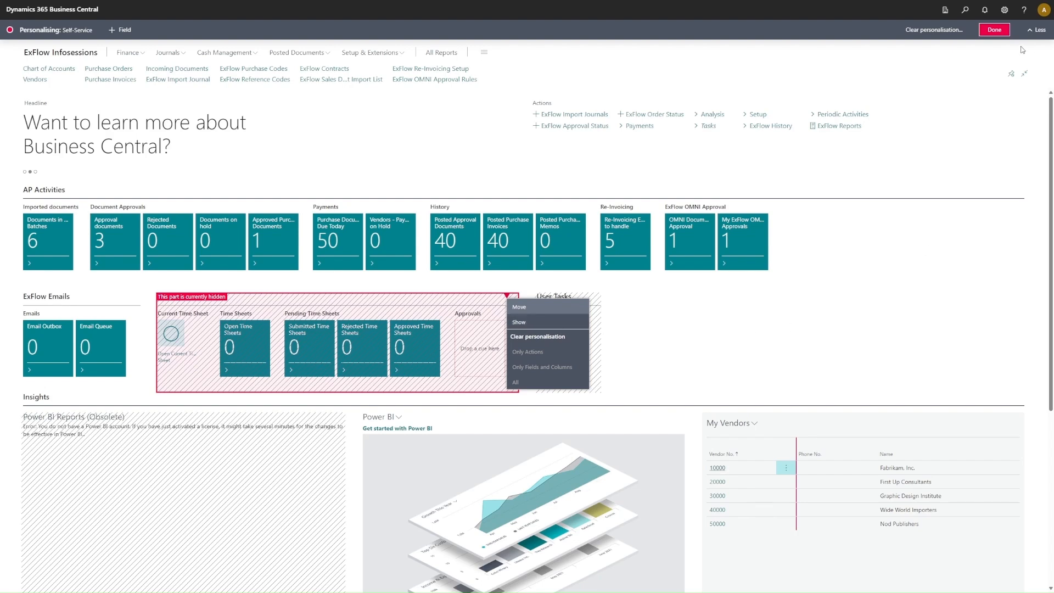
pyautogui.click(995, 30)
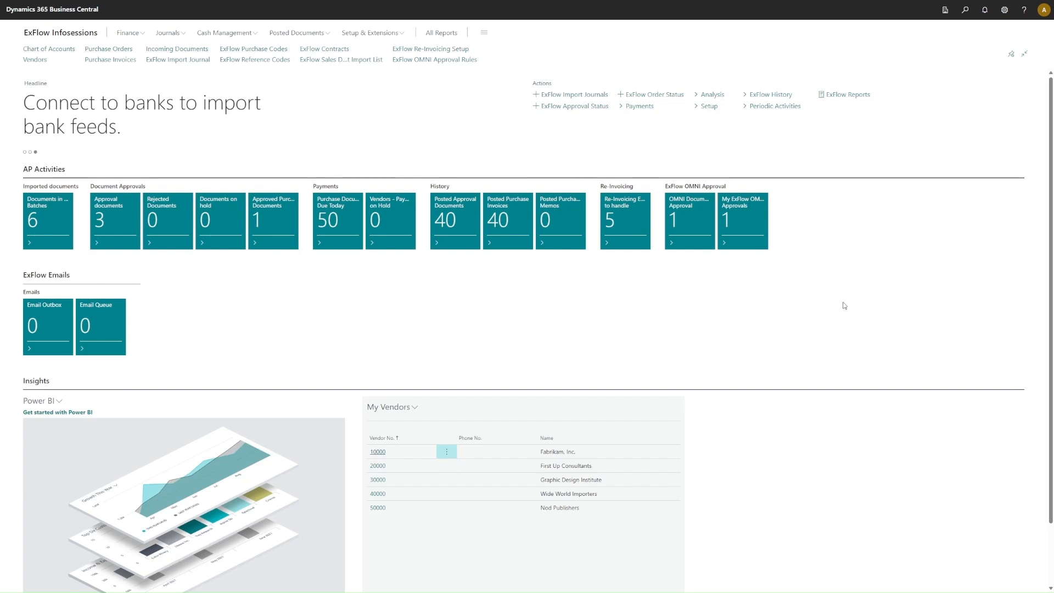
# Step: Search for "exf user" and open the ExFlow Users list
pyautogui.hotkey('alt', 'q')
pyautogui.write('exf user')
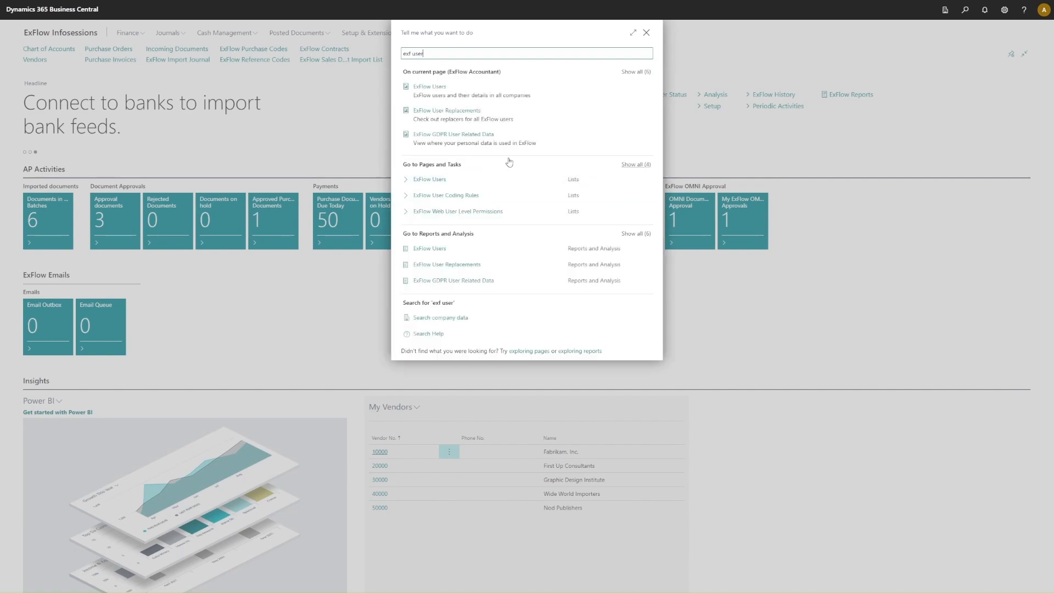
pyautogui.click(468, 180)
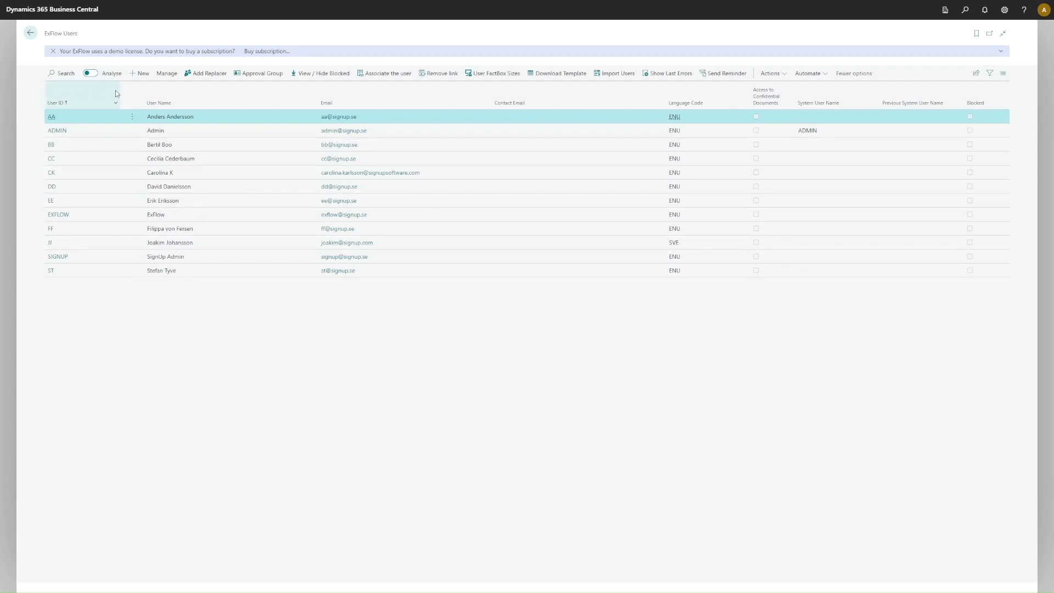
# Step: View the replacers of approver AA and the management options for the IT approval group line, and close the dialog
pyautogui.click(205, 75)
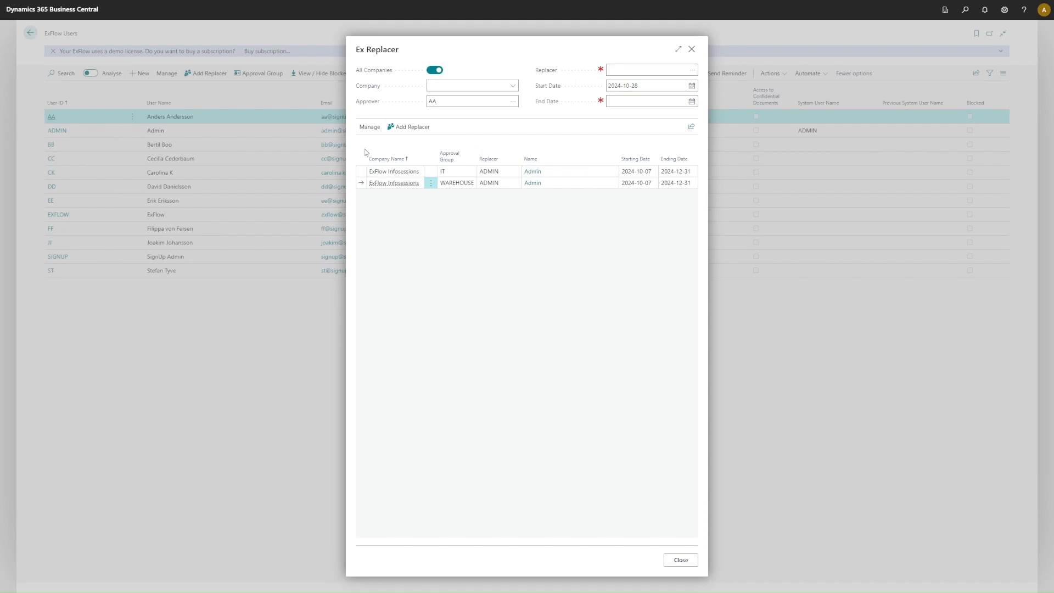
pyautogui.click(362, 171)
pyautogui.click(369, 130)
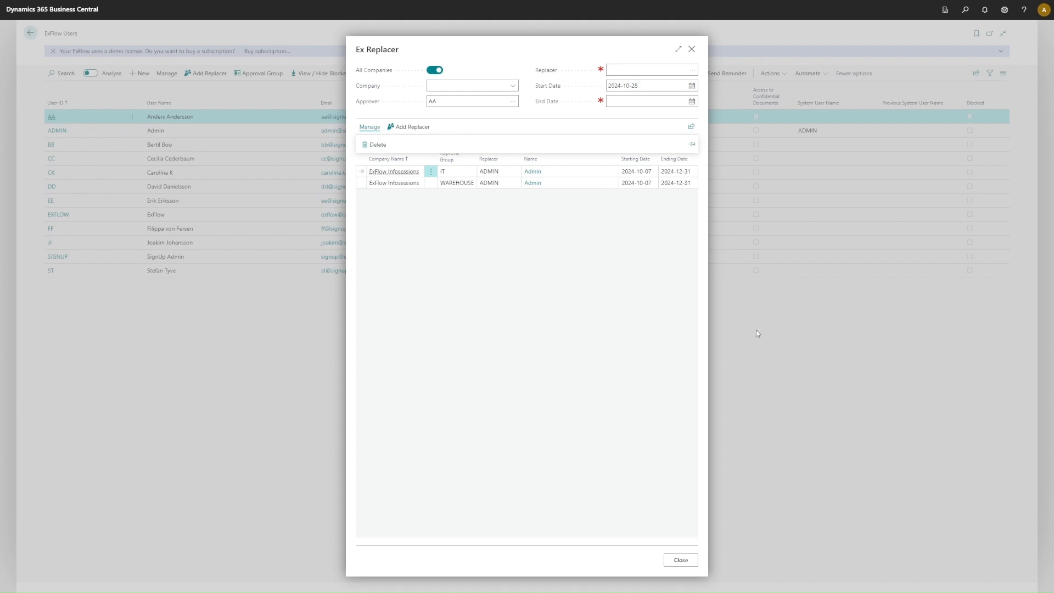
pyautogui.click(285, 356)
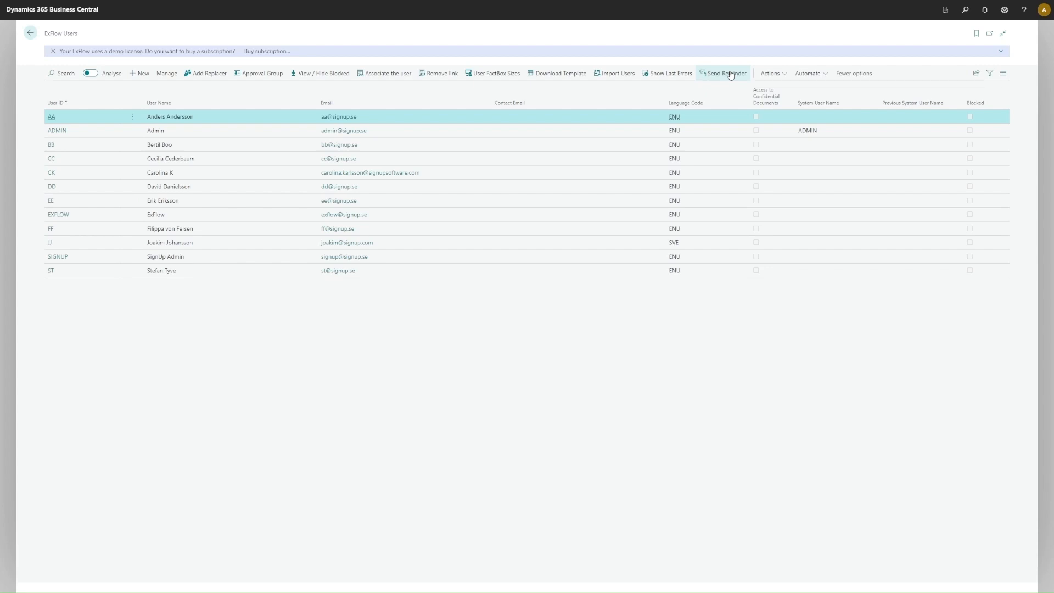
# Step: View the extra actions available in the ExFlow Users list, and open the user card for CC
pyautogui.click(772, 75)
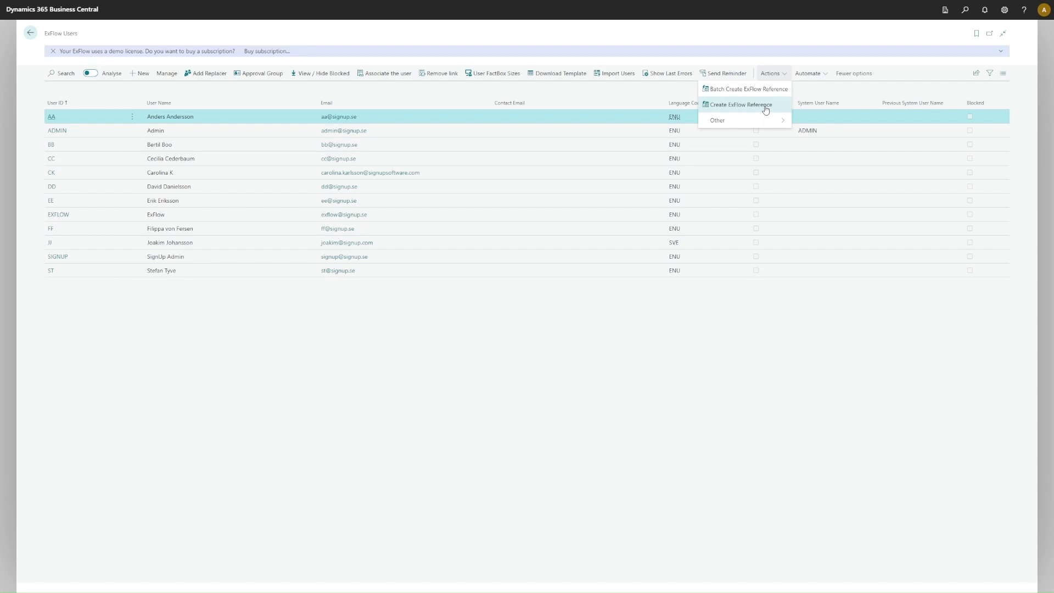
pyautogui.click(627, 357)
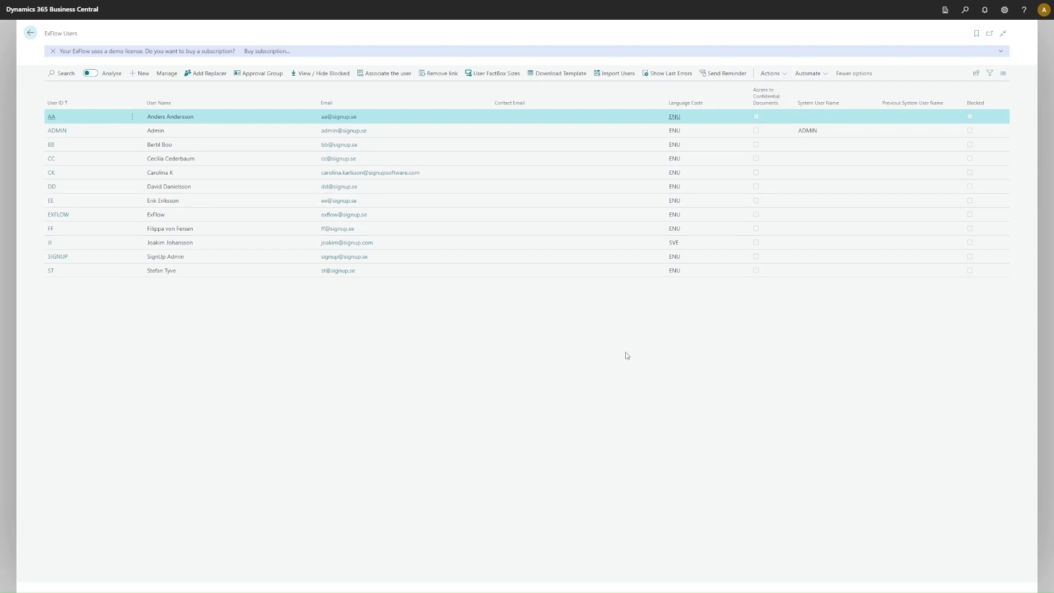
pyautogui.click(52, 159)
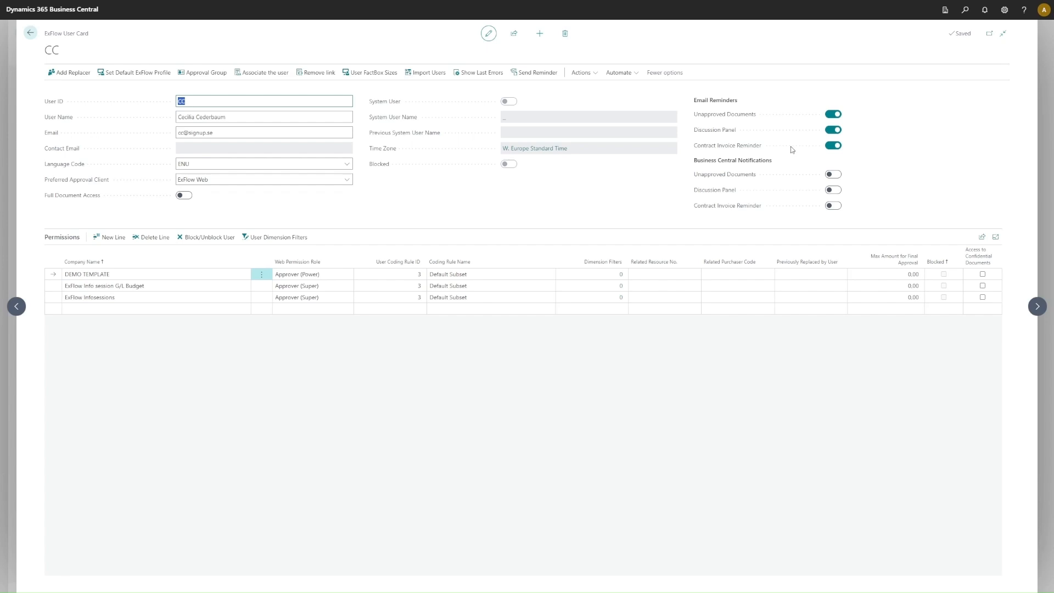
# Step: View the block and replace options for user CC, cancel the dialog, and review the permission lines per company
pyautogui.click(198, 238)
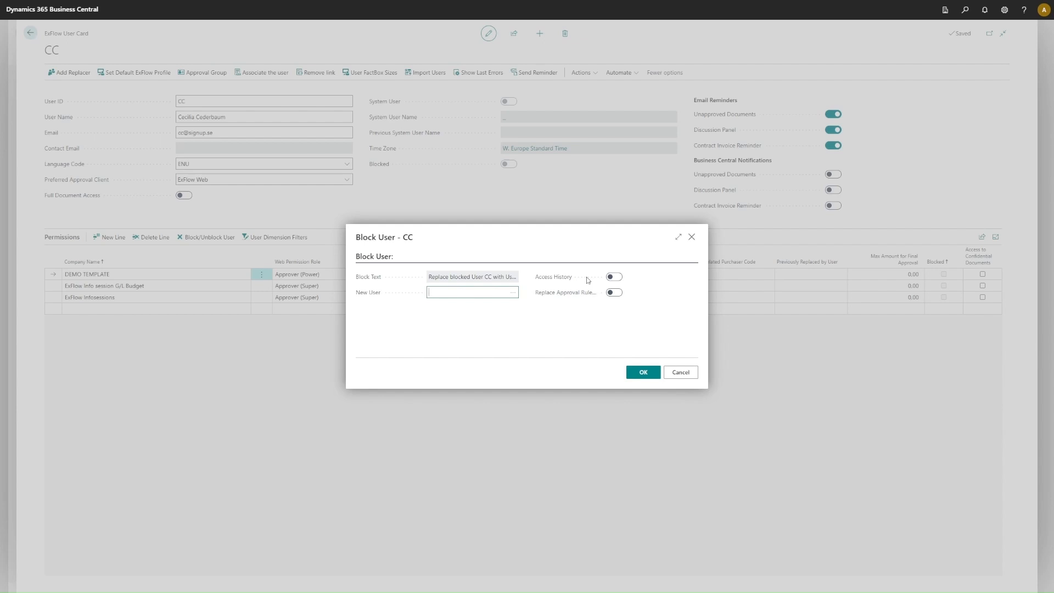
pyautogui.moveTo(596, 296)
pyautogui.click(681, 372)
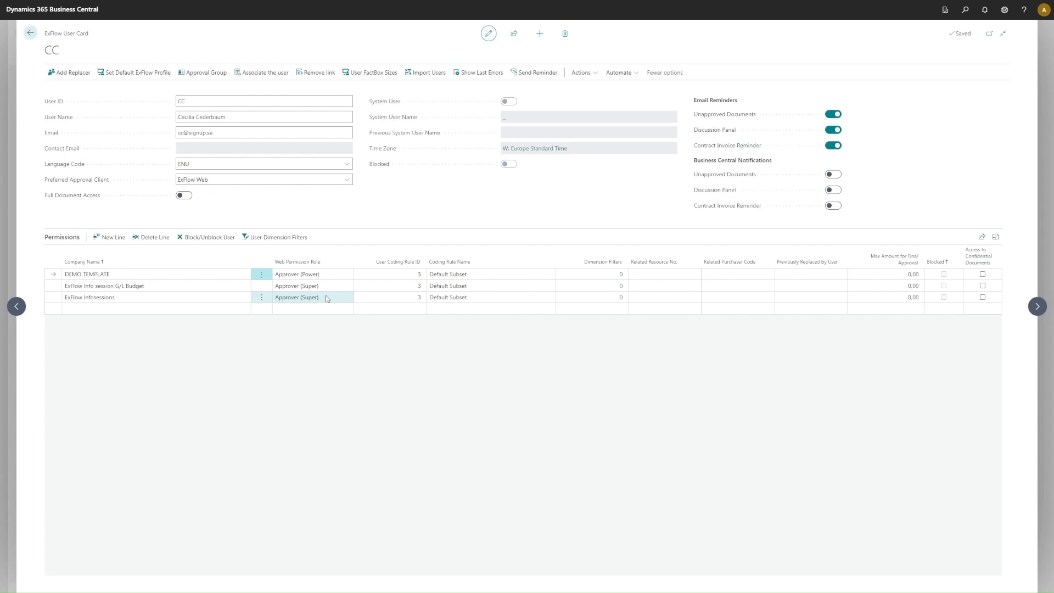
pyautogui.click(400, 286)
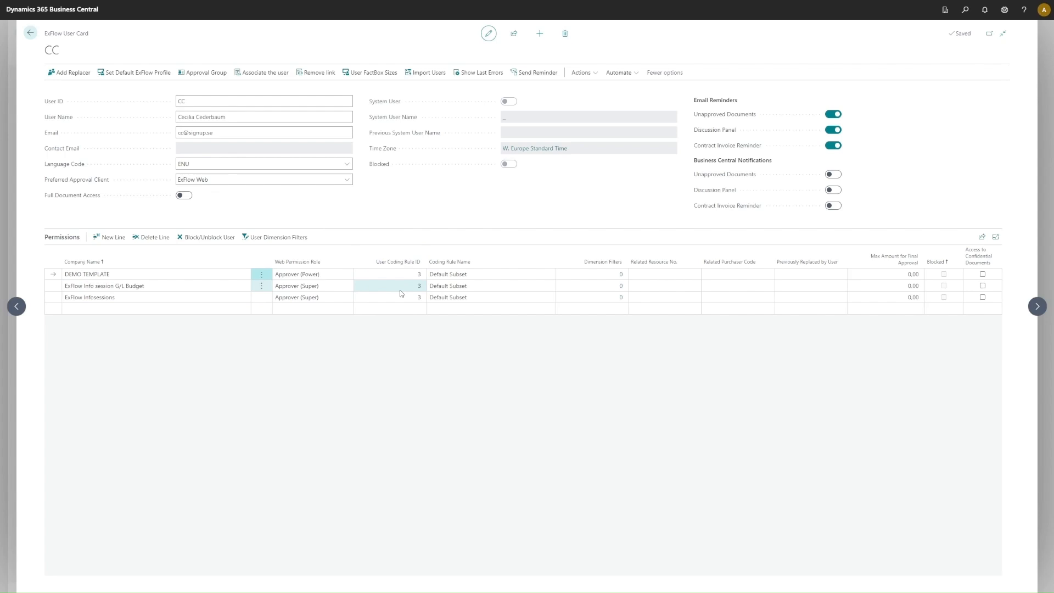
pyautogui.click(407, 298)
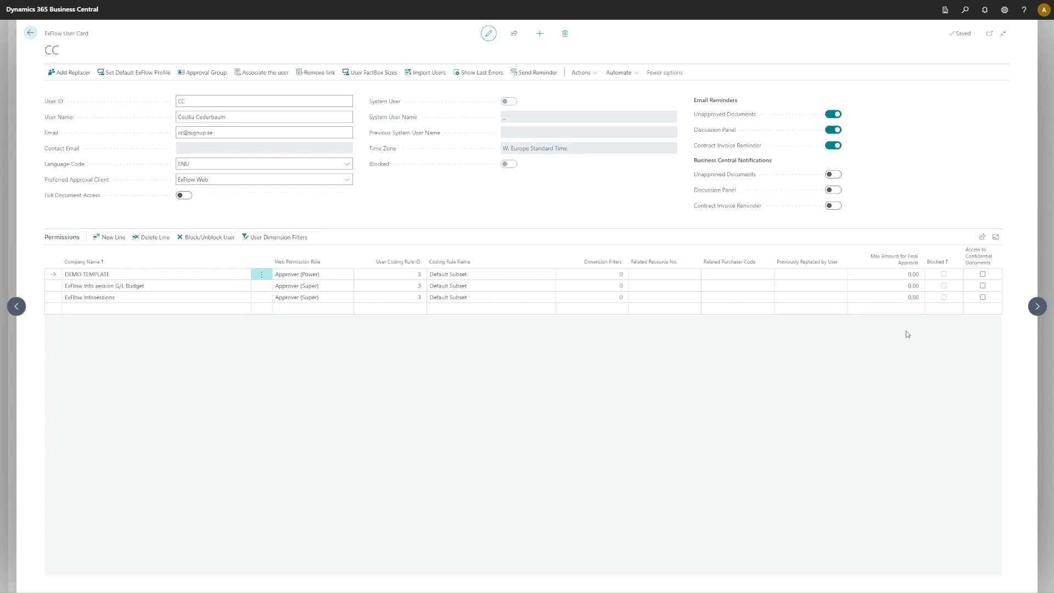
pyautogui.moveTo(893, 265)
# Step: Return to the home page and open the DEFAULT batch from the imported documents in batches
pyautogui.press('Escape')
pyautogui.press('Escape')
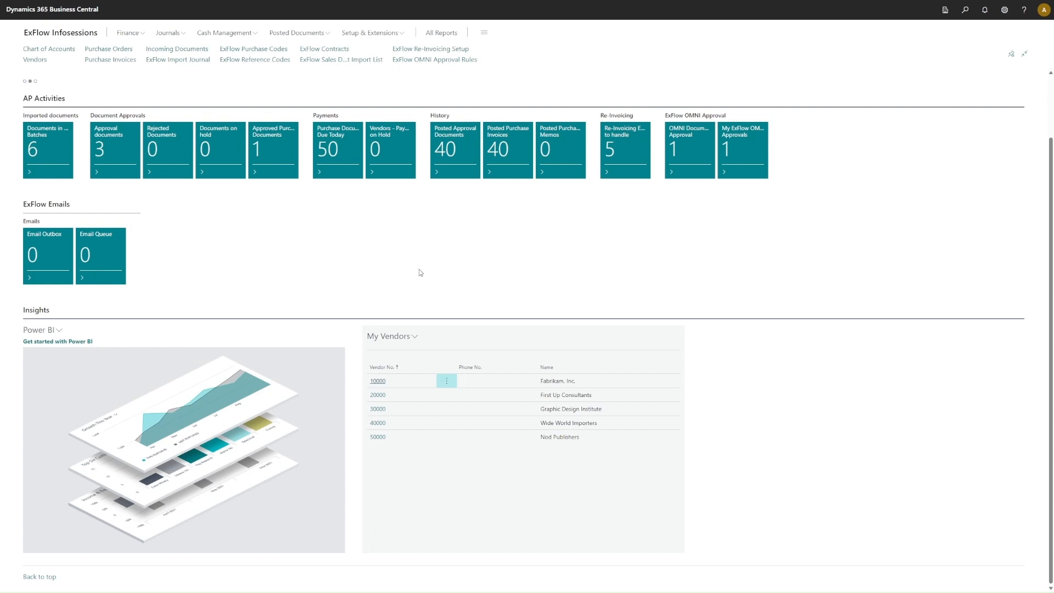
pyautogui.click(45, 167)
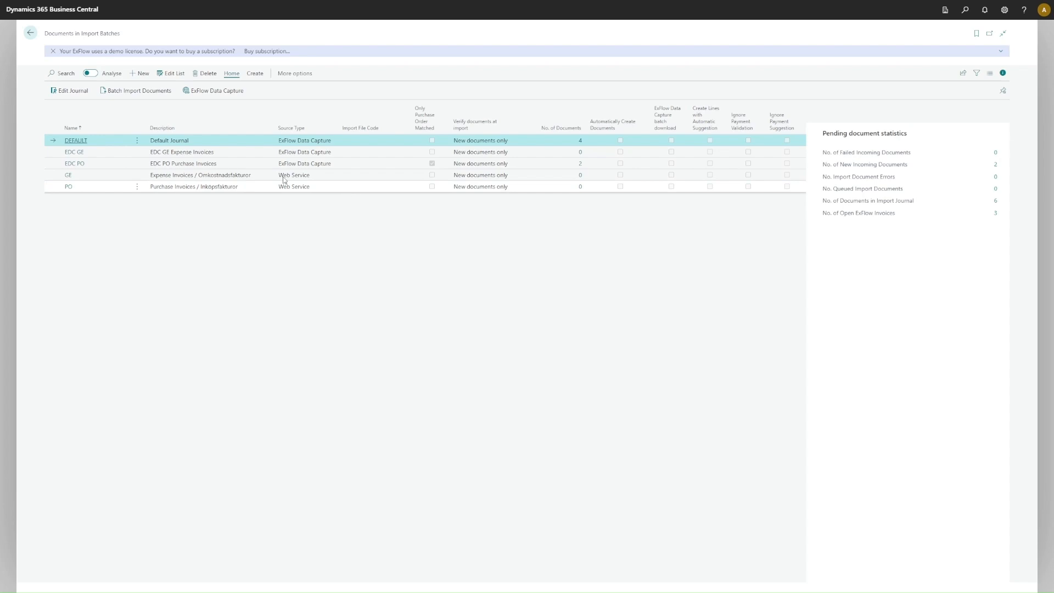
pyautogui.click(81, 141)
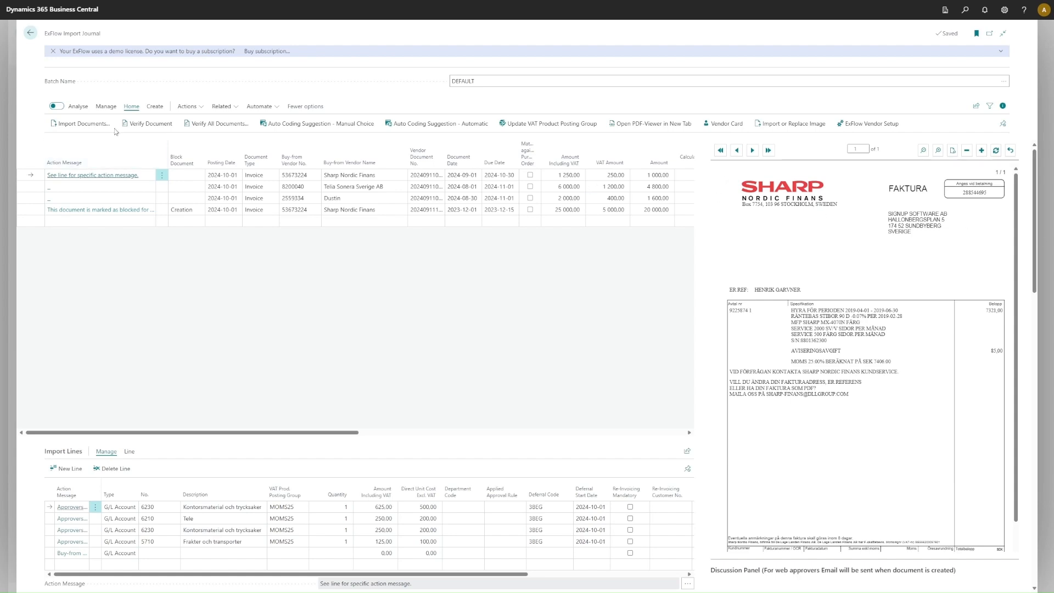
# Step: View the invoice creation actions, multi-select the first Sharp Nordic Finans and the Dustin invoice lines, and clear the selection
pyautogui.click(155, 106)
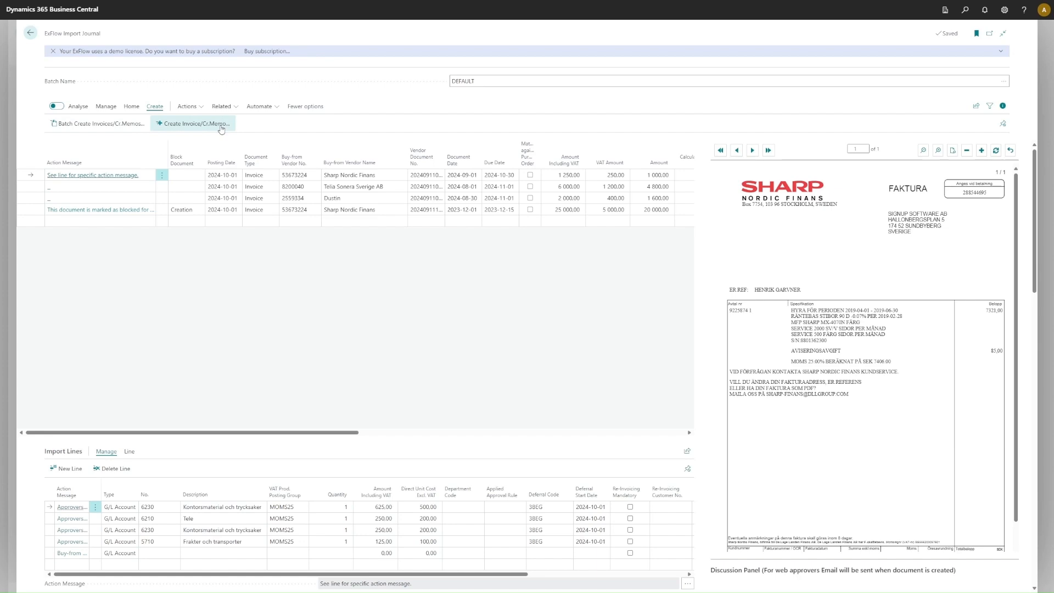
pyautogui.click(161, 177)
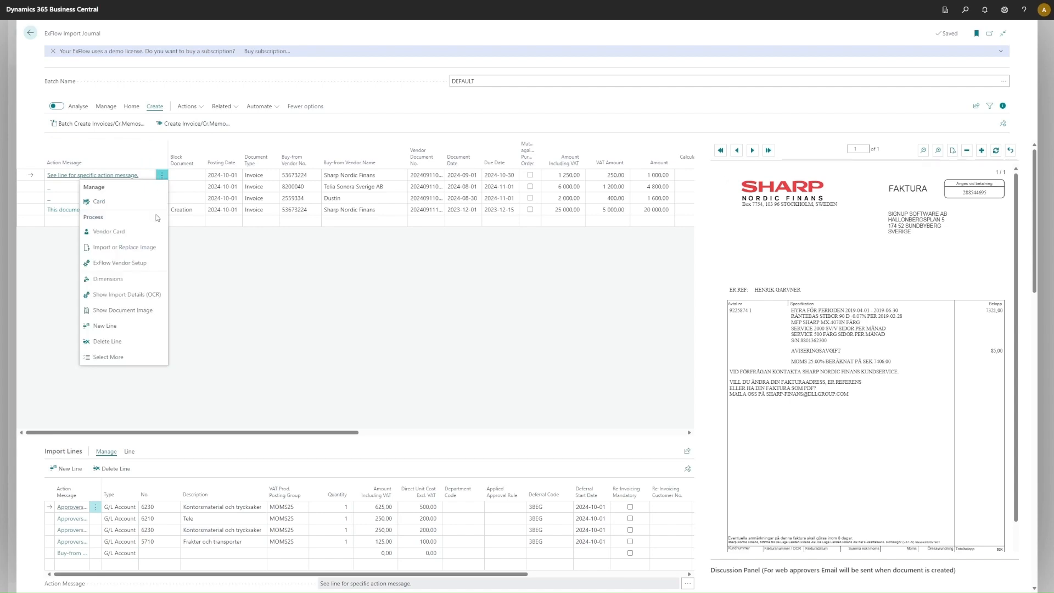
pyautogui.click(141, 354)
pyautogui.click(52, 197)
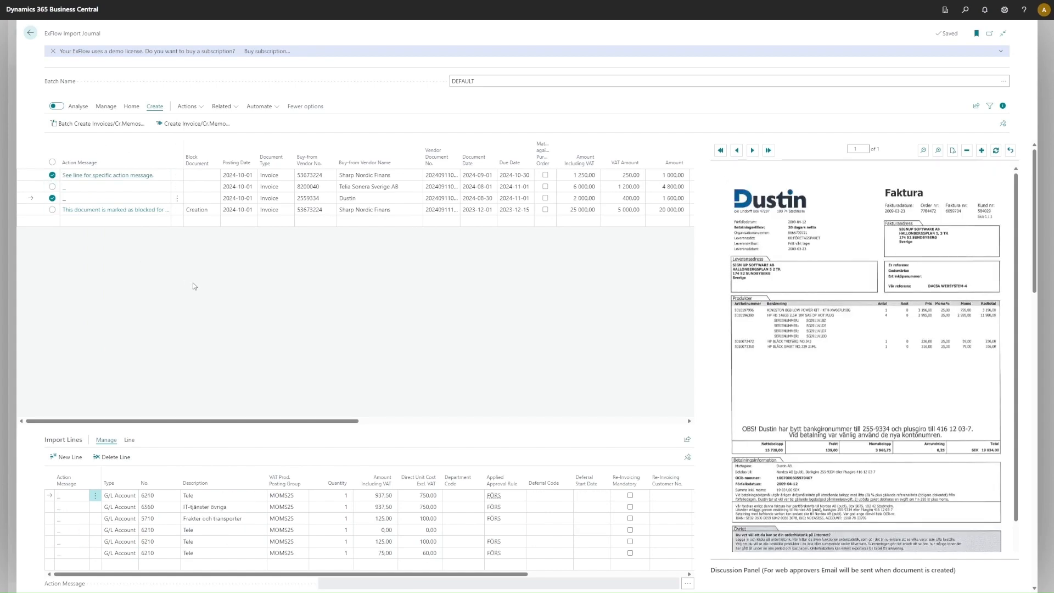
pyautogui.click(52, 163)
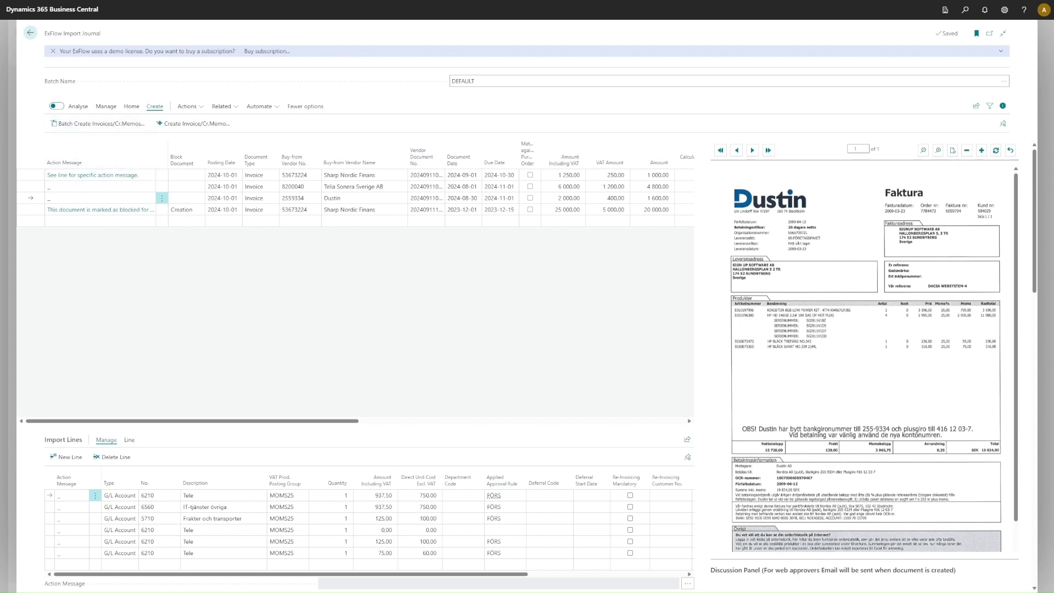
# Step: View the import, order and contract actions of the import journal and its related document options
pyautogui.click(196, 107)
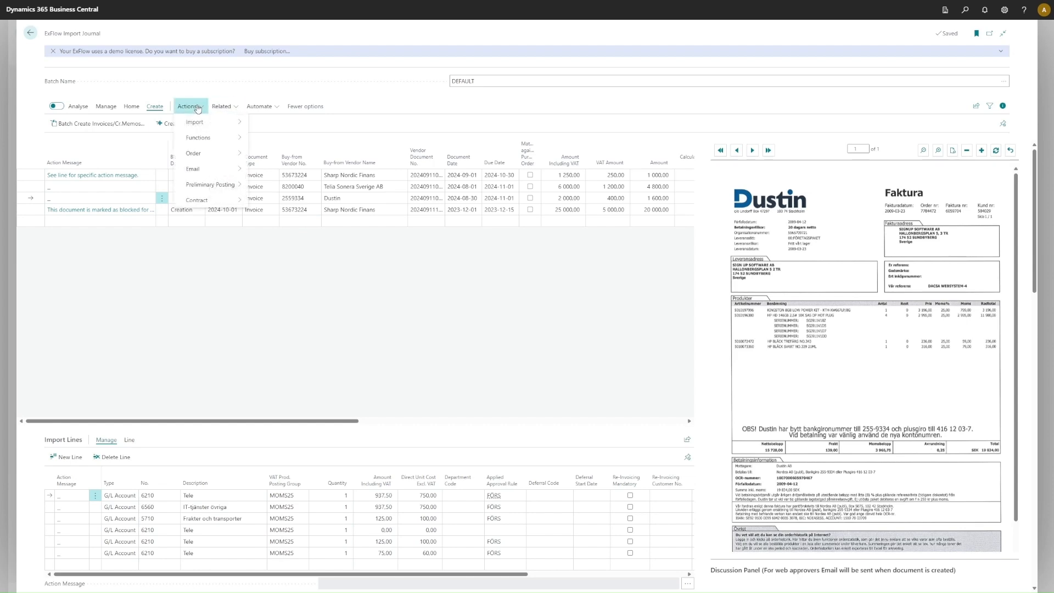
pyautogui.moveTo(206, 123)
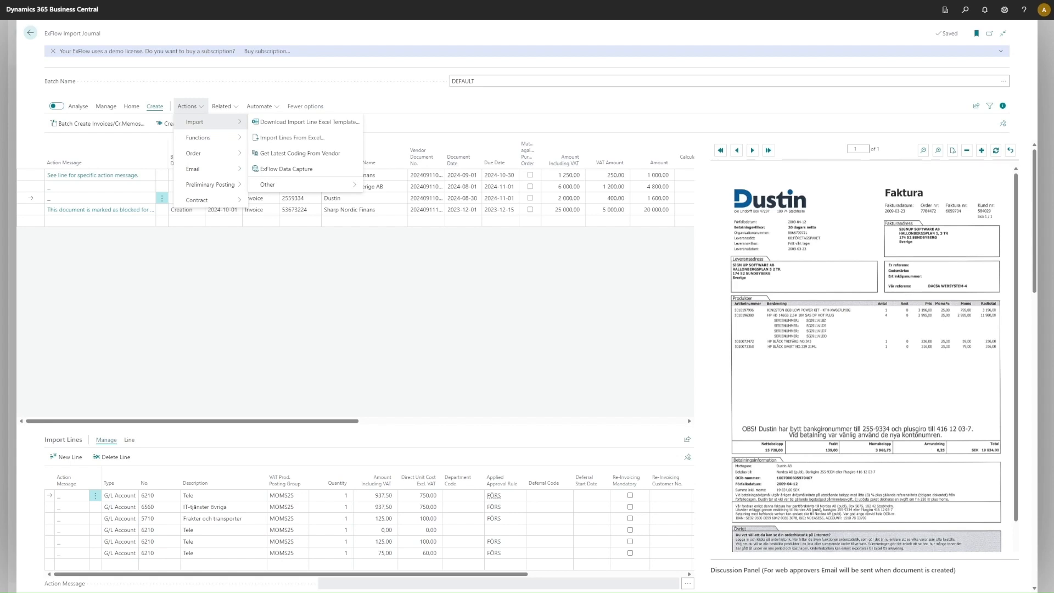
pyautogui.moveTo(201, 146)
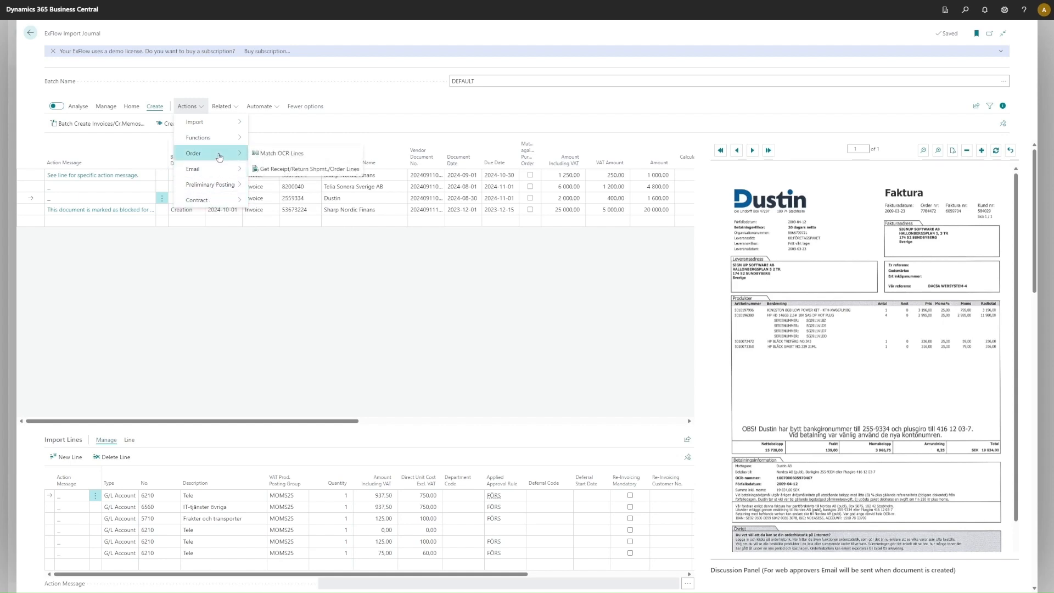
pyautogui.moveTo(210, 204)
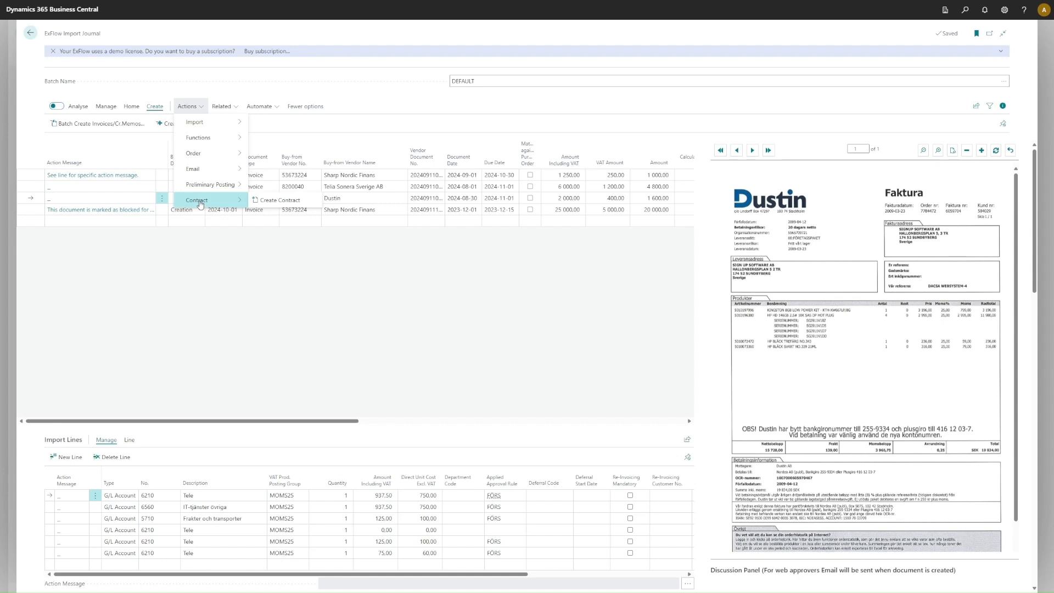
pyautogui.click(222, 106)
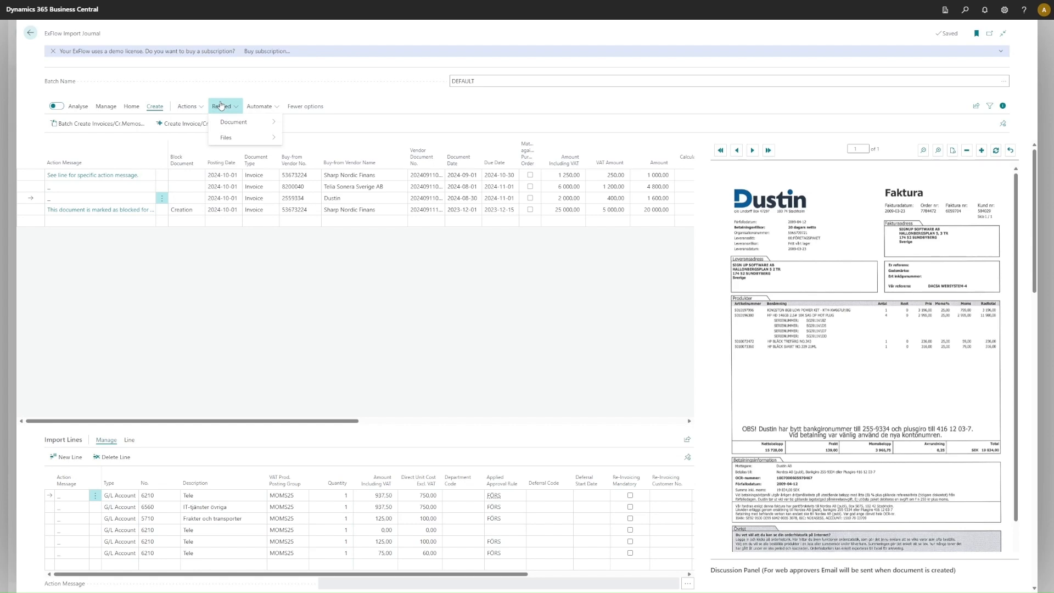
pyautogui.moveTo(237, 128)
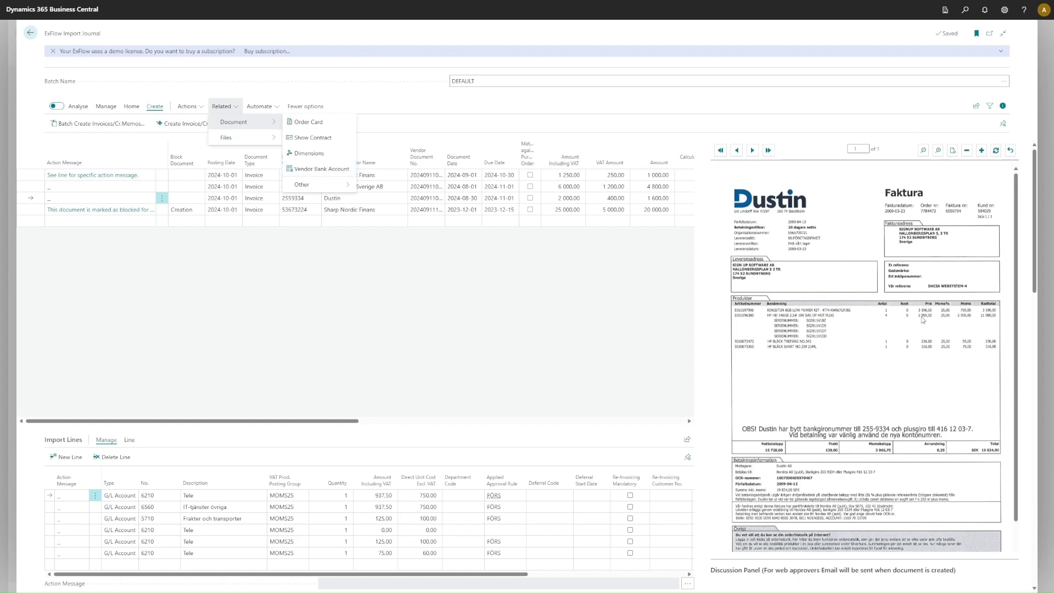
# Step: Hide and redisplay the FactBox pane, view the personalisation options of the Warning messages part, and finish personalising without changes
pyautogui.click(1003, 106)
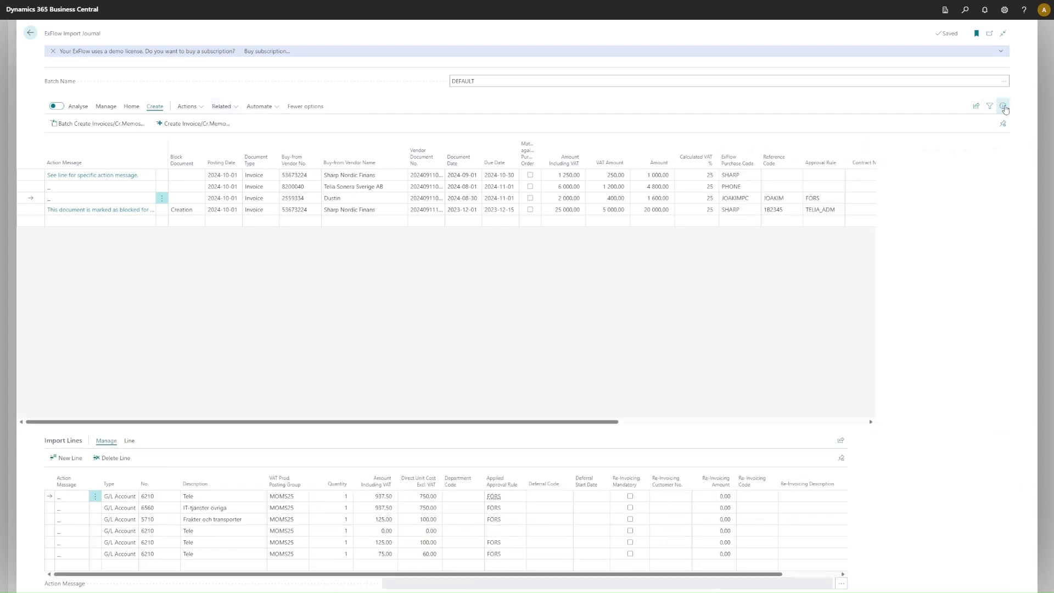
pyautogui.click(1005, 107)
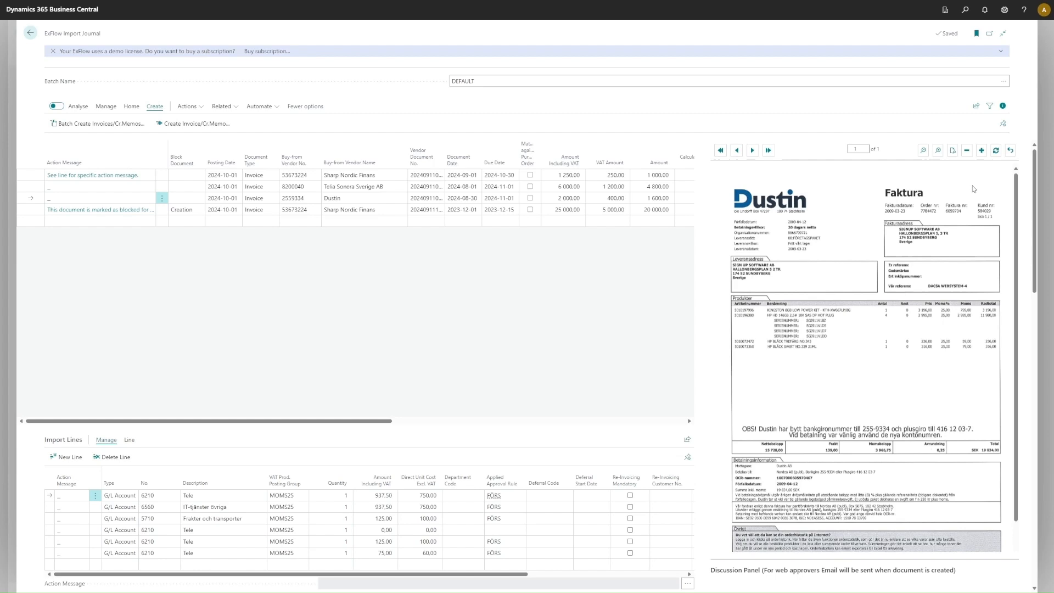
pyautogui.click(1007, 14)
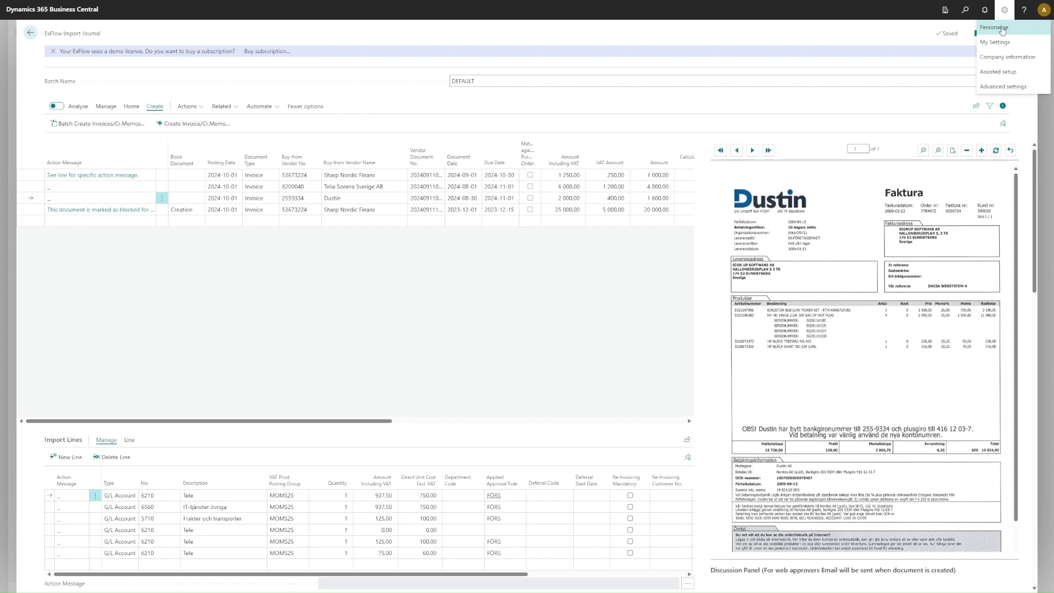
pyautogui.click(1002, 28)
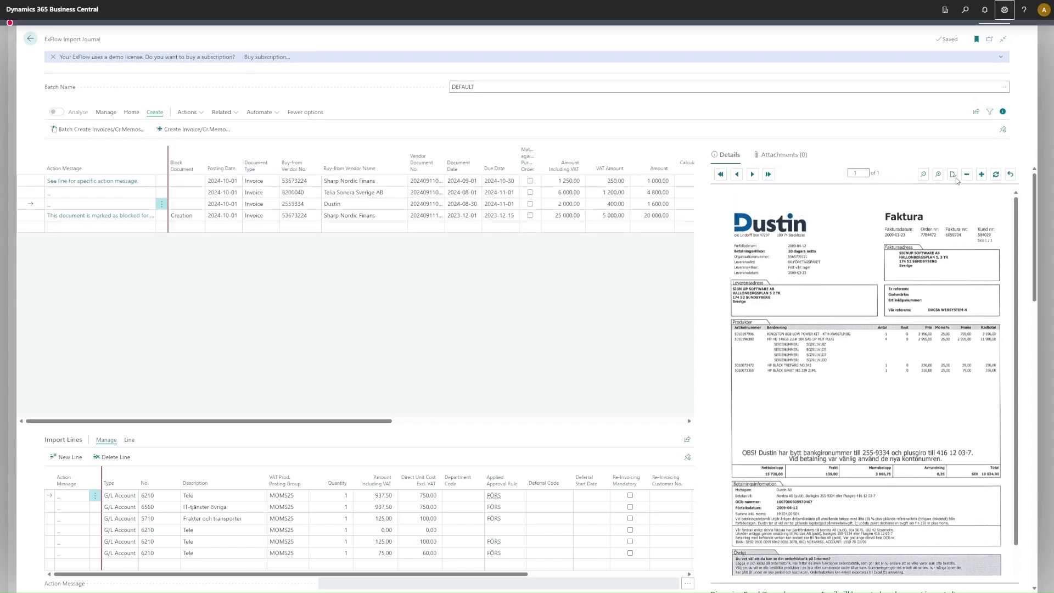
pyautogui.scroll(-10, 913, 247)
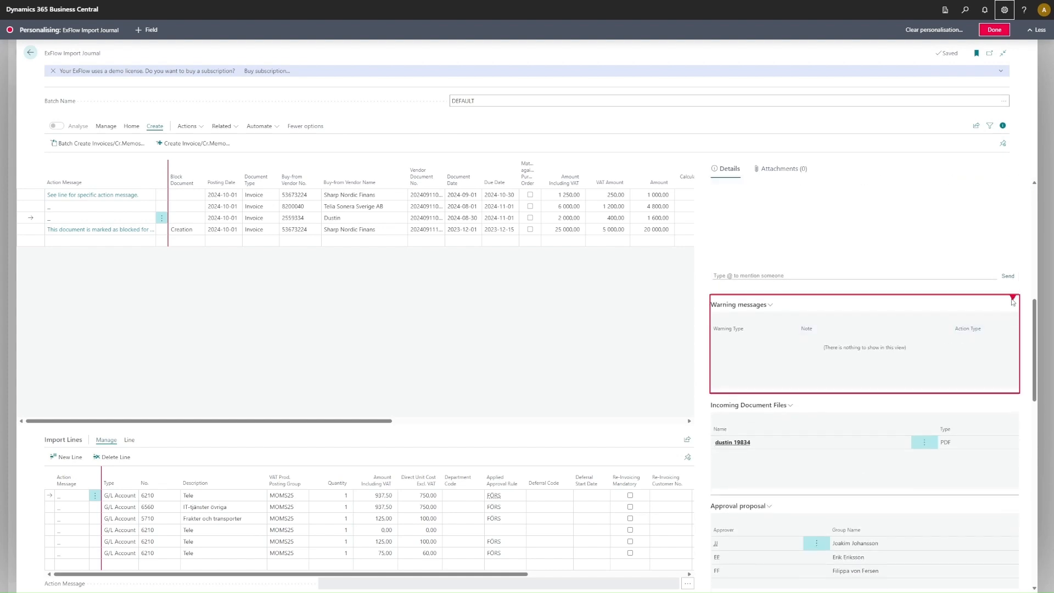
pyautogui.click(1013, 299)
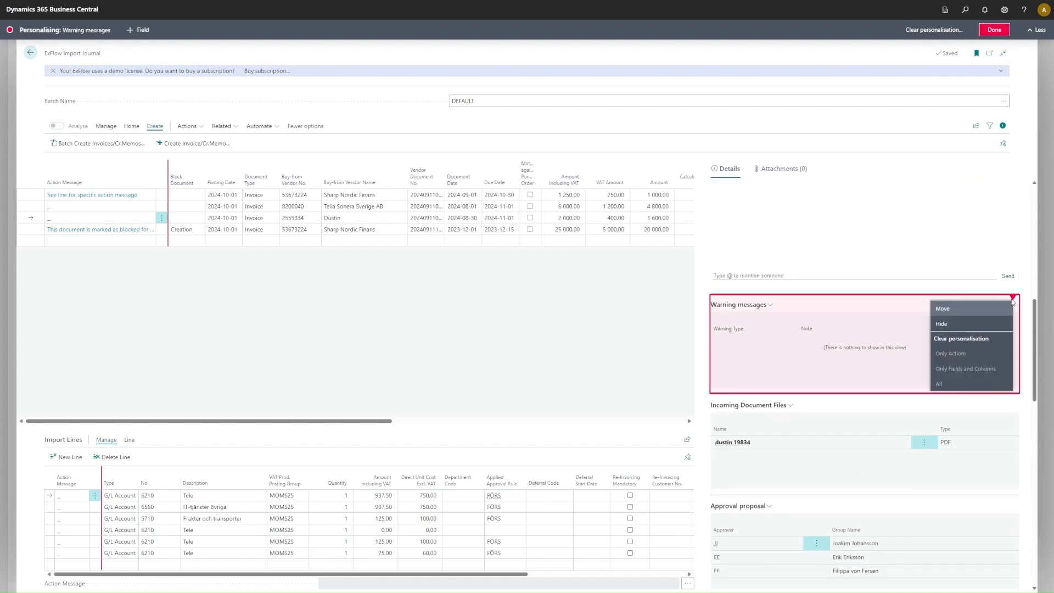
pyautogui.click(1017, 301)
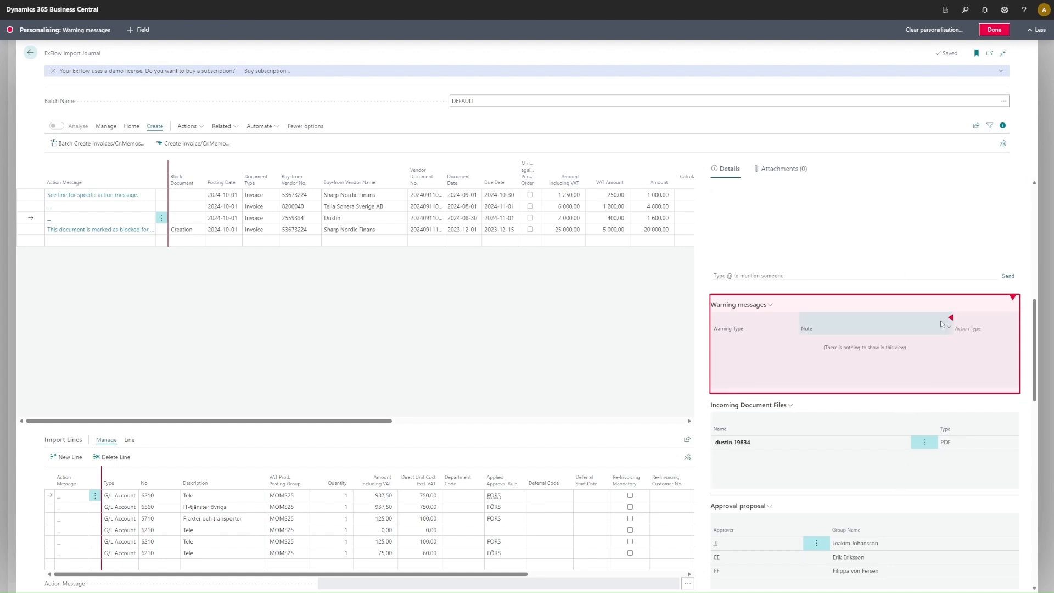
pyautogui.click(995, 30)
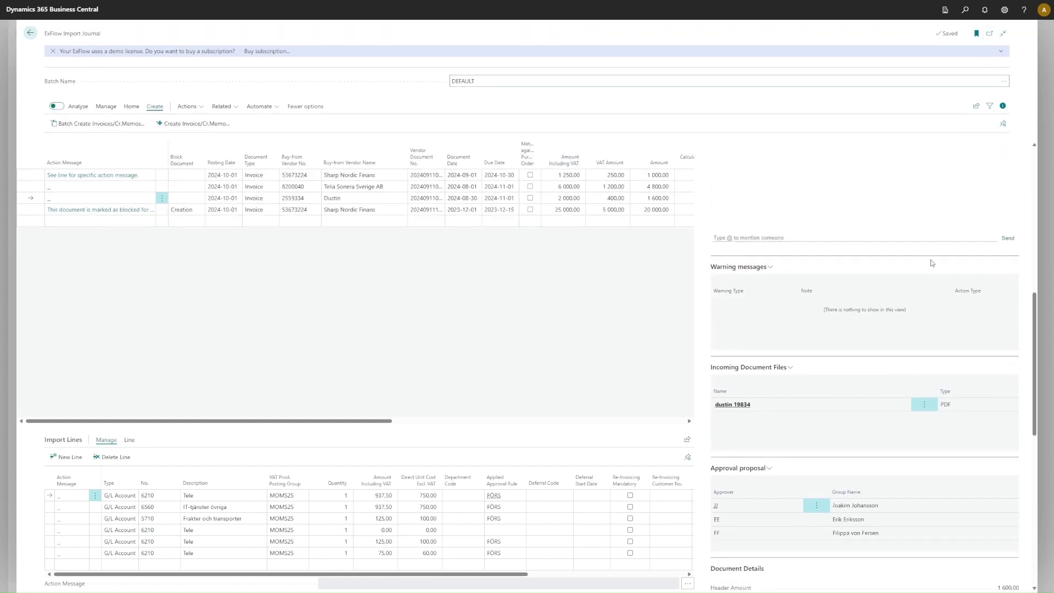
# Step: Start a mention with "@" in the Discussion Panel message of the Dustin invoice
pyautogui.scroll(-2, 911, 301)
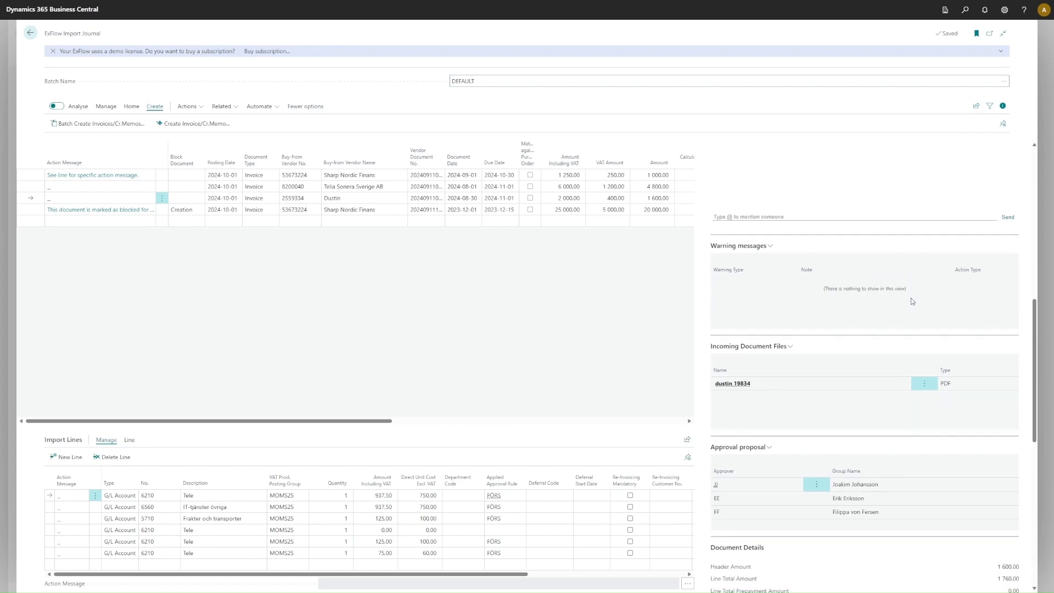
pyautogui.scroll(5, 852, 319)
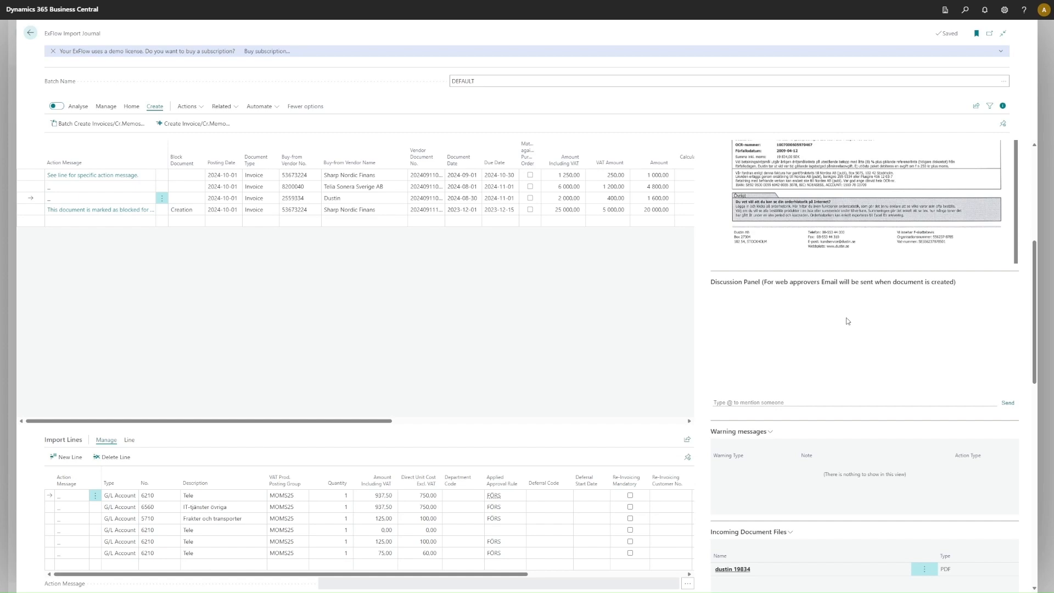
pyautogui.click(760, 401)
pyautogui.write('@')
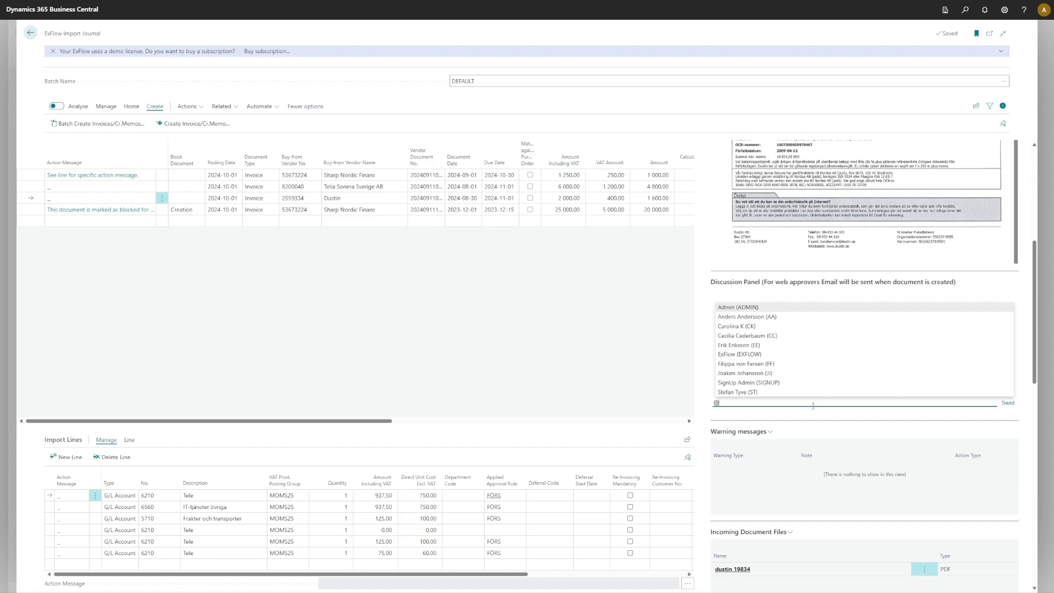
# Step: View the actions available for the Incoming Document Files of the Dustin invoice, and close them
pyautogui.scroll(-5, 929, 435)
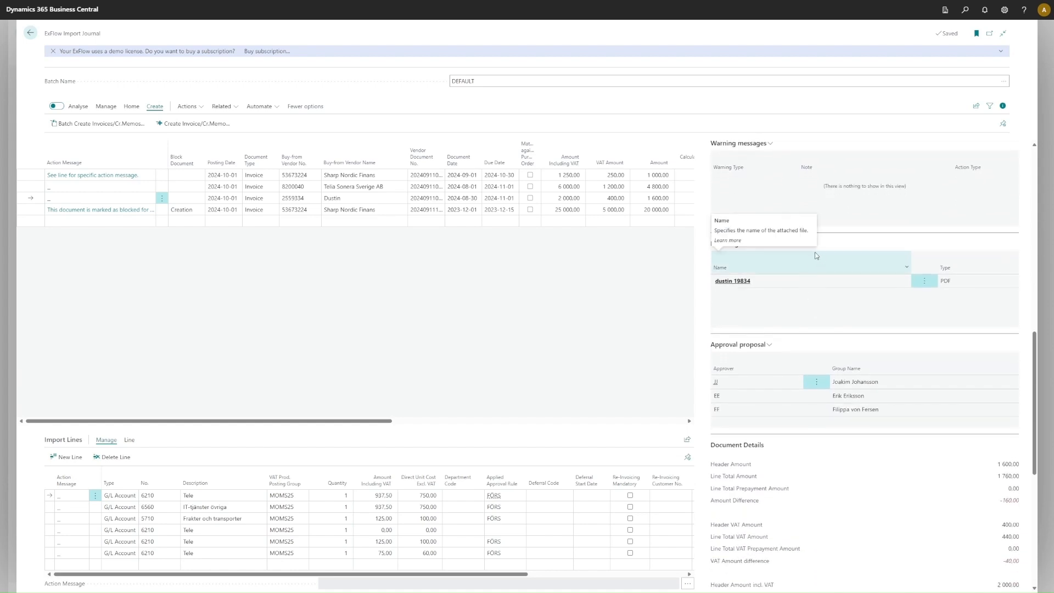
pyautogui.click(789, 245)
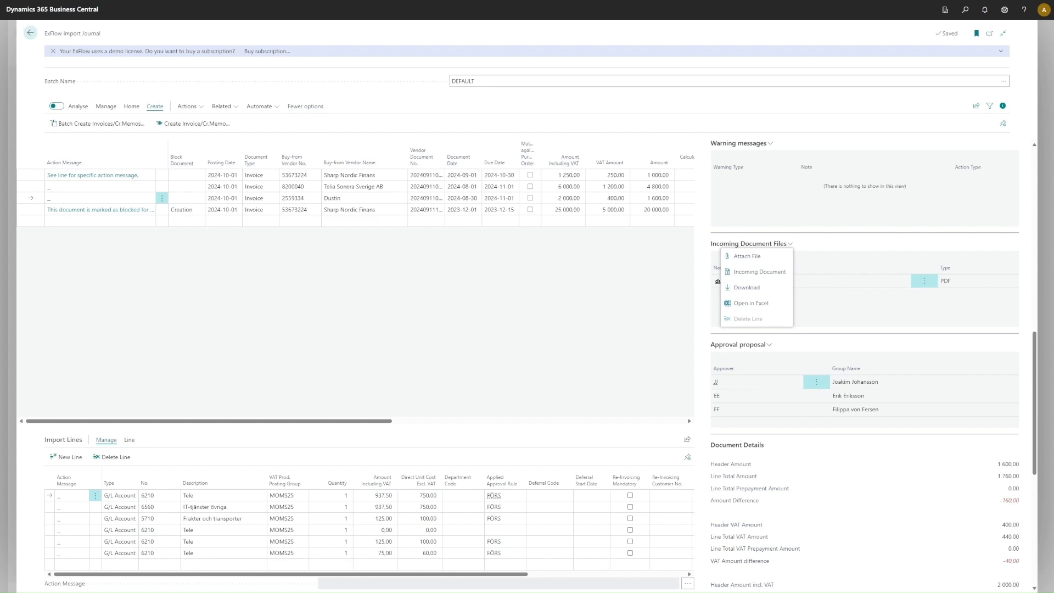
pyautogui.click(872, 336)
# Step: Review the approval proposal, document details and vendor statistics, and view the actions available for the Warning messages
pyautogui.scroll(-2, 808, 300)
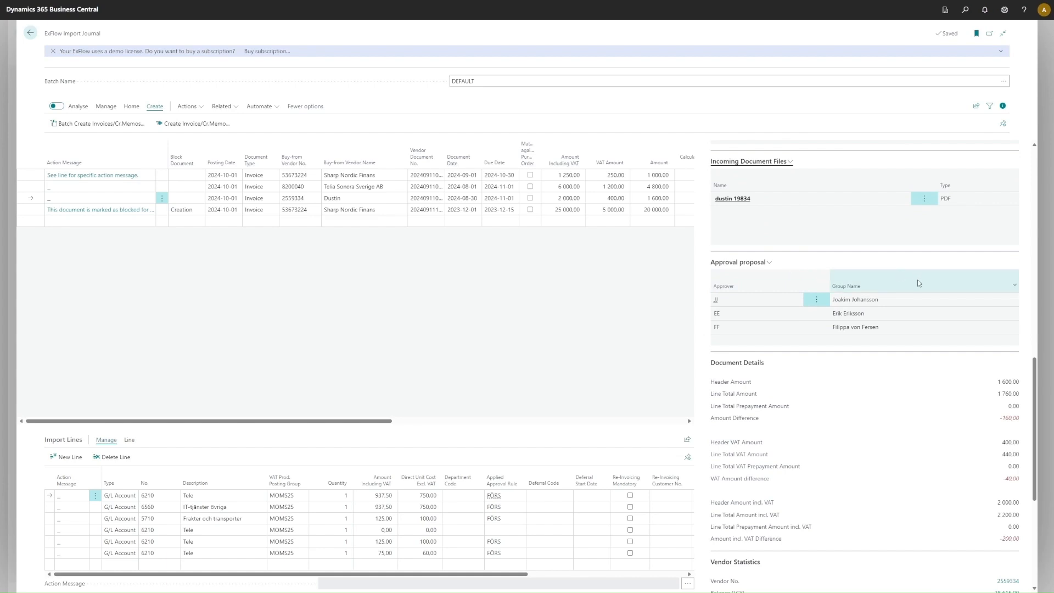
pyautogui.scroll(-3, 920, 275)
pyautogui.scroll(-1, 922, 273)
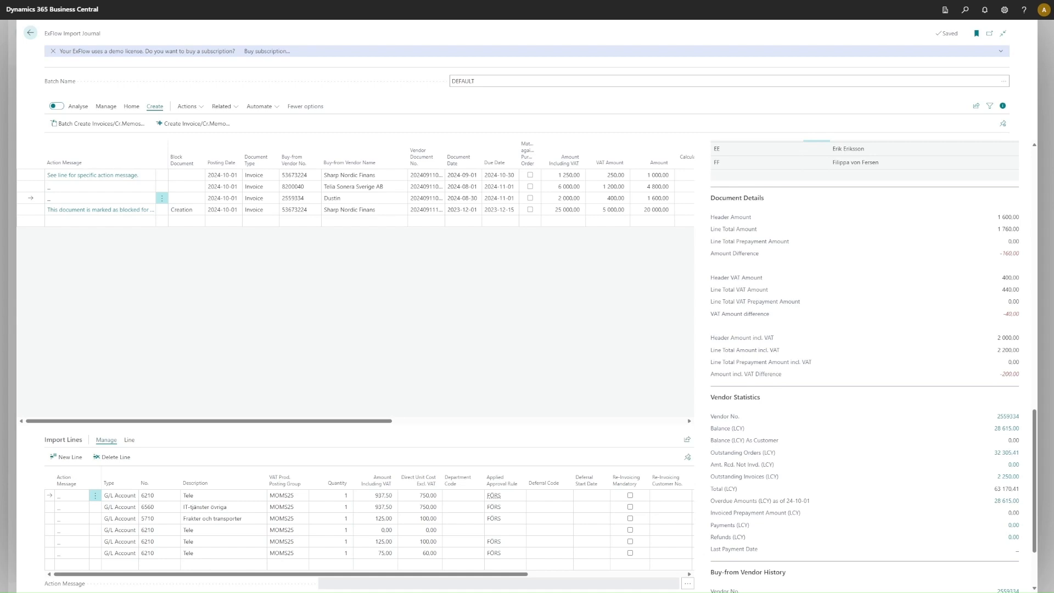
pyautogui.scroll(7, 900, 397)
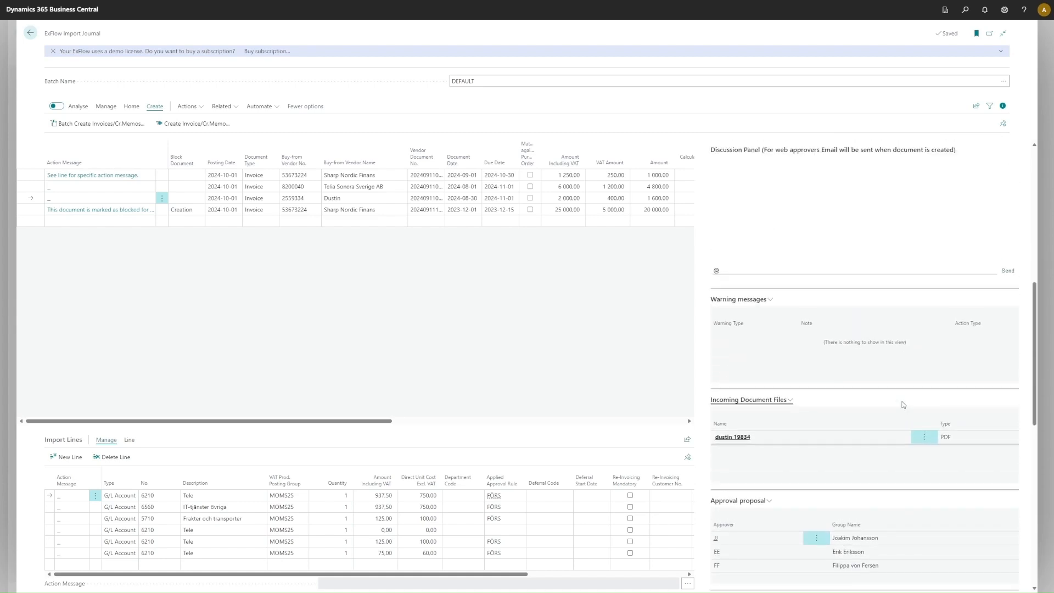
pyautogui.scroll(1, 903, 405)
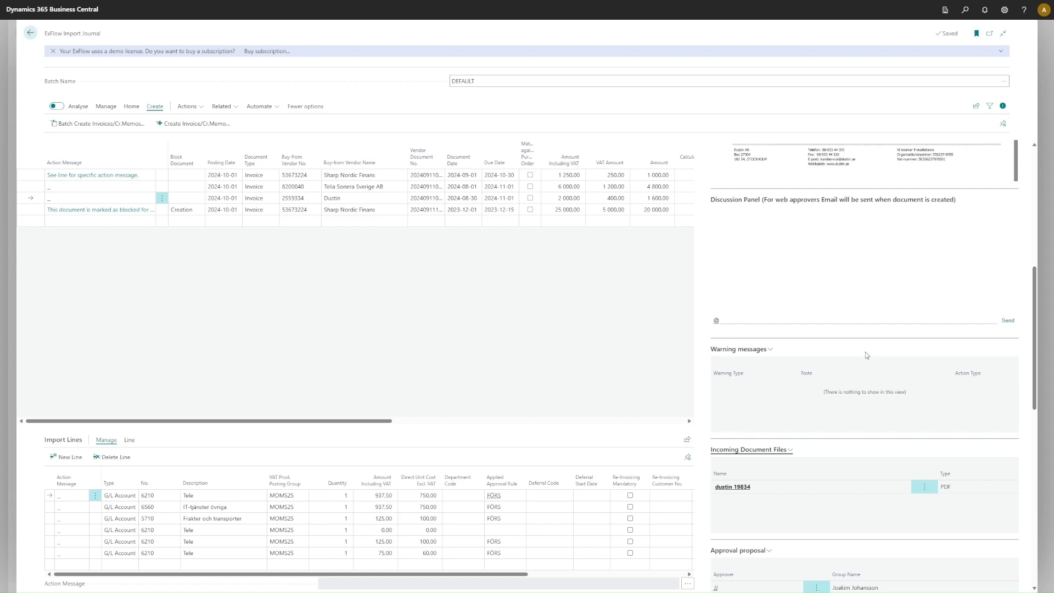
pyautogui.click(771, 349)
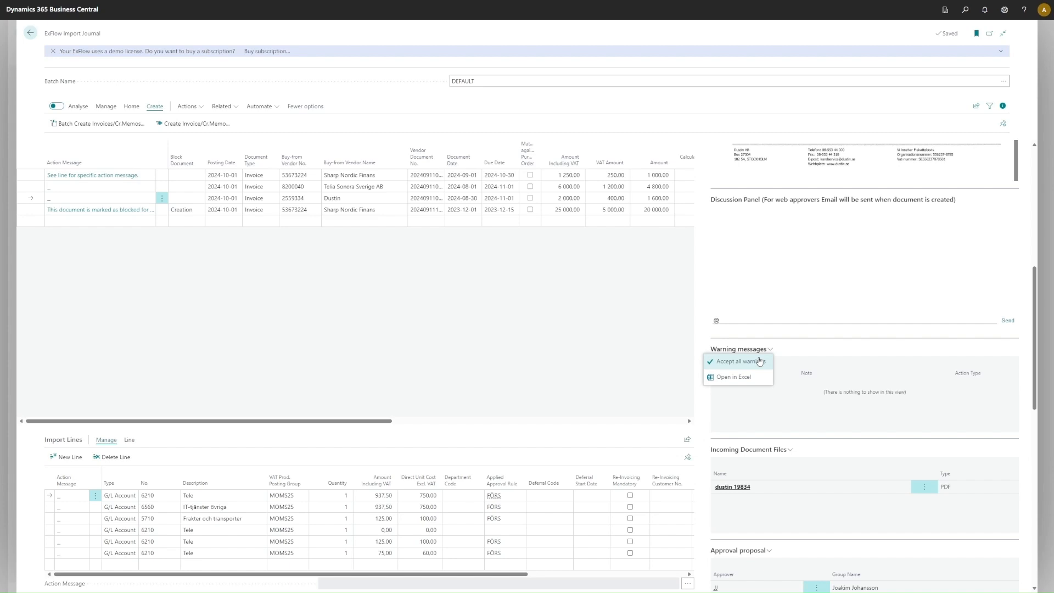
# Step: Close the Warning messages actions, review the remaining vendor statistics and history, and hide the FactBox pane
pyautogui.click(911, 352)
pyautogui.scroll(-10, 911, 351)
pyautogui.scroll(-2, 911, 353)
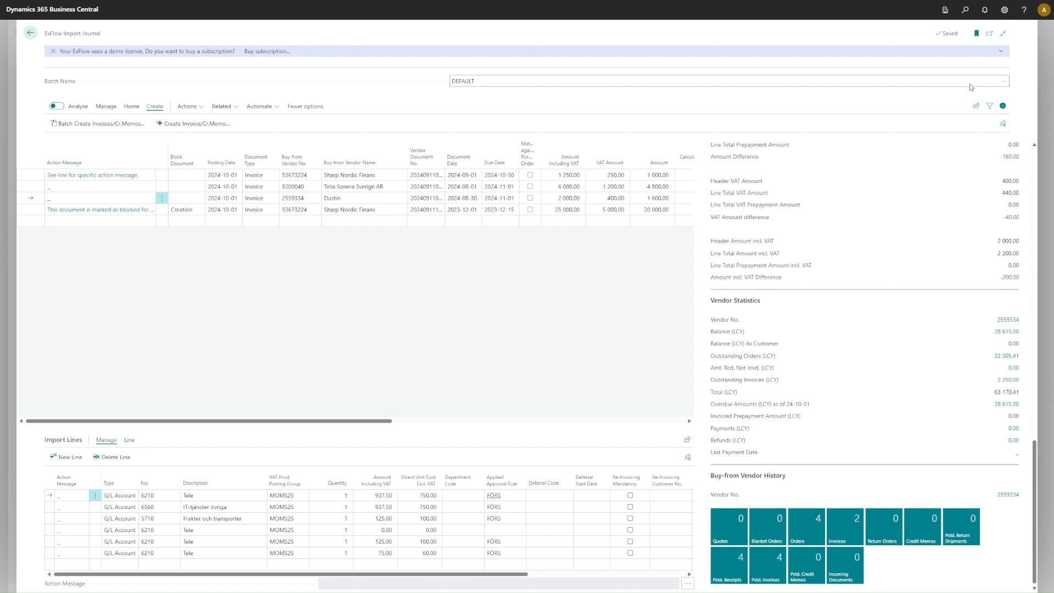
pyautogui.click(1003, 106)
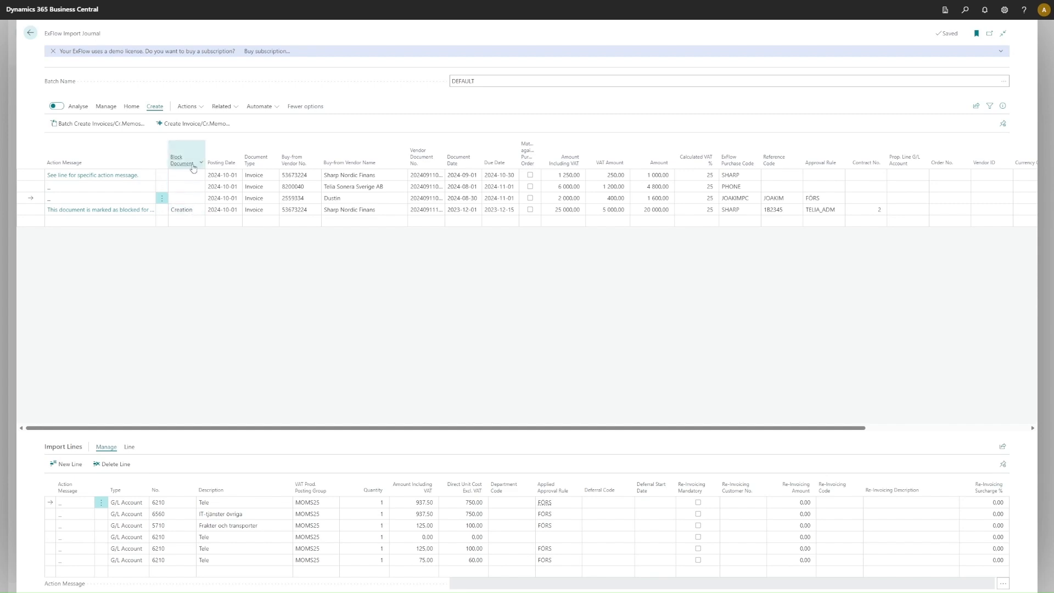
# Step: Set Block Document to Posting for the Sharp Nordic Finans invoice that is blocked for creation
pyautogui.click(198, 211)
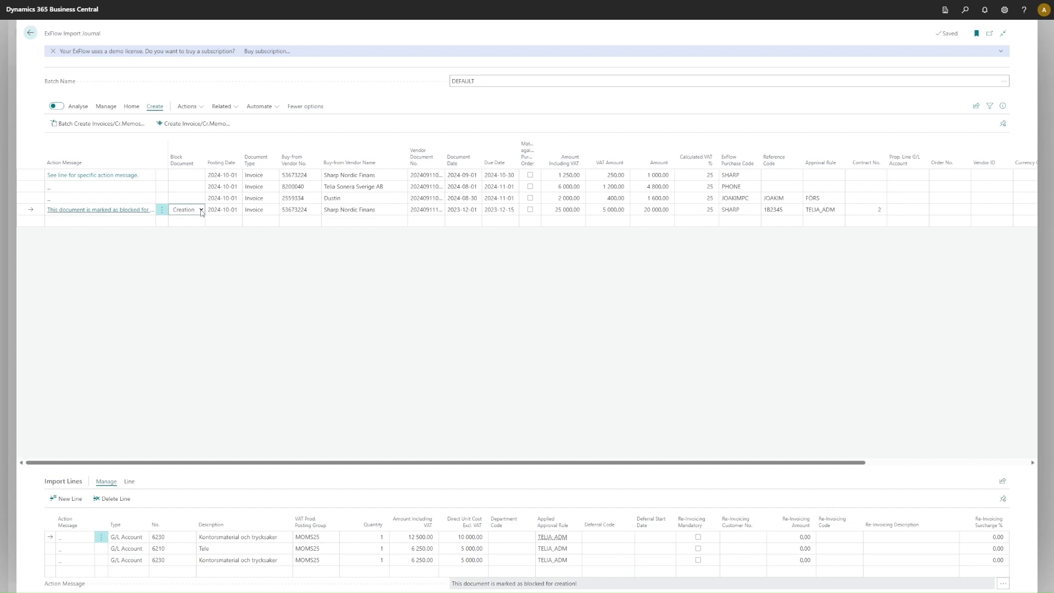
pyautogui.click(202, 211)
pyautogui.click(195, 241)
# Step: Review the approval proposal of the Sharp Nordic Finans import line and its New proposal and Copy Approvers functions, and close it
pyautogui.click(131, 483)
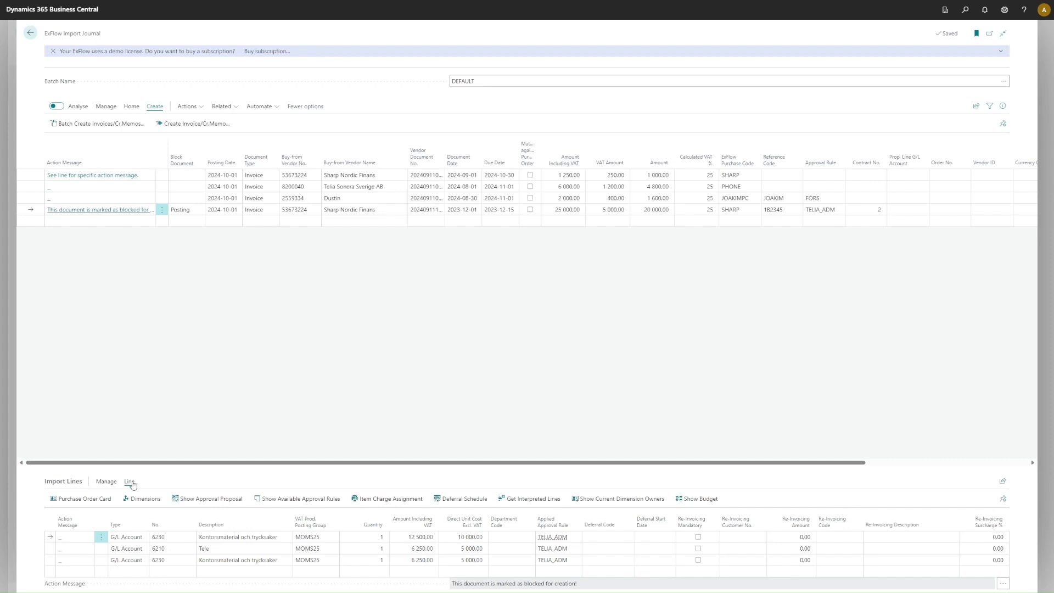
pyautogui.click(220, 501)
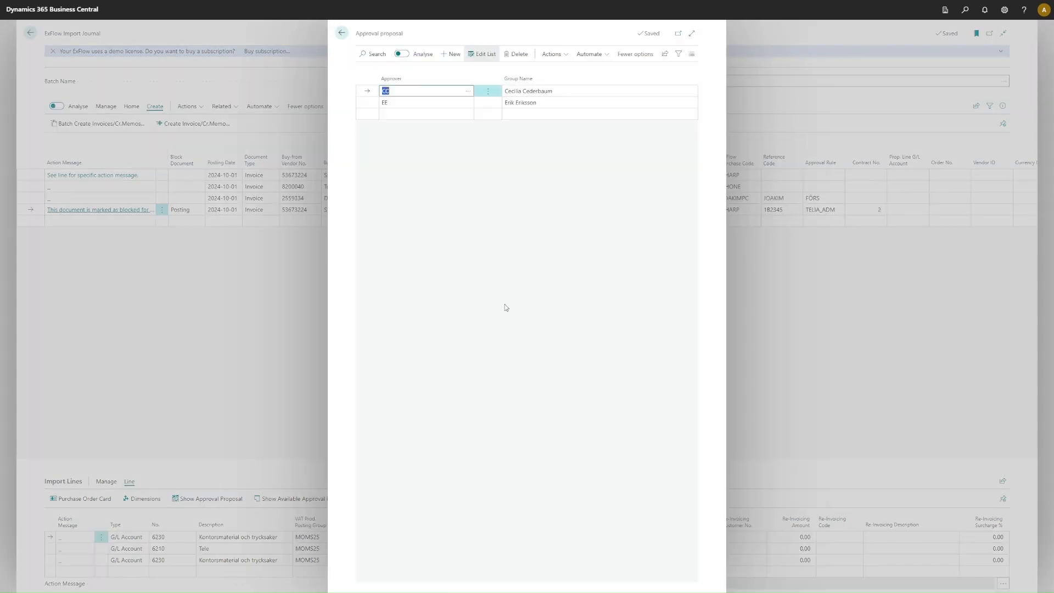
pyautogui.click(552, 54)
pyautogui.moveTo(553, 72)
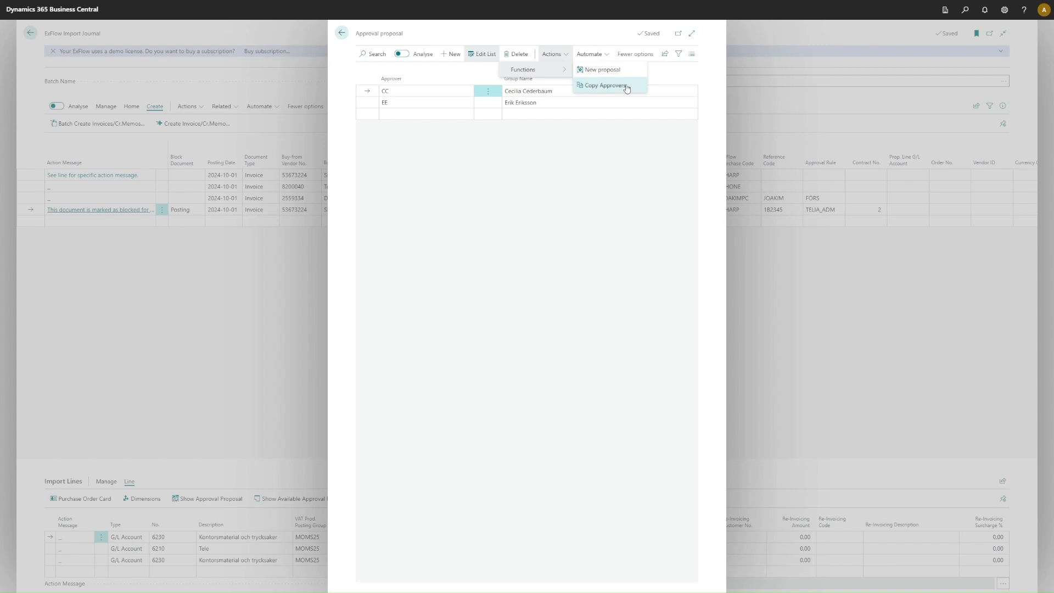
pyautogui.click(653, 240)
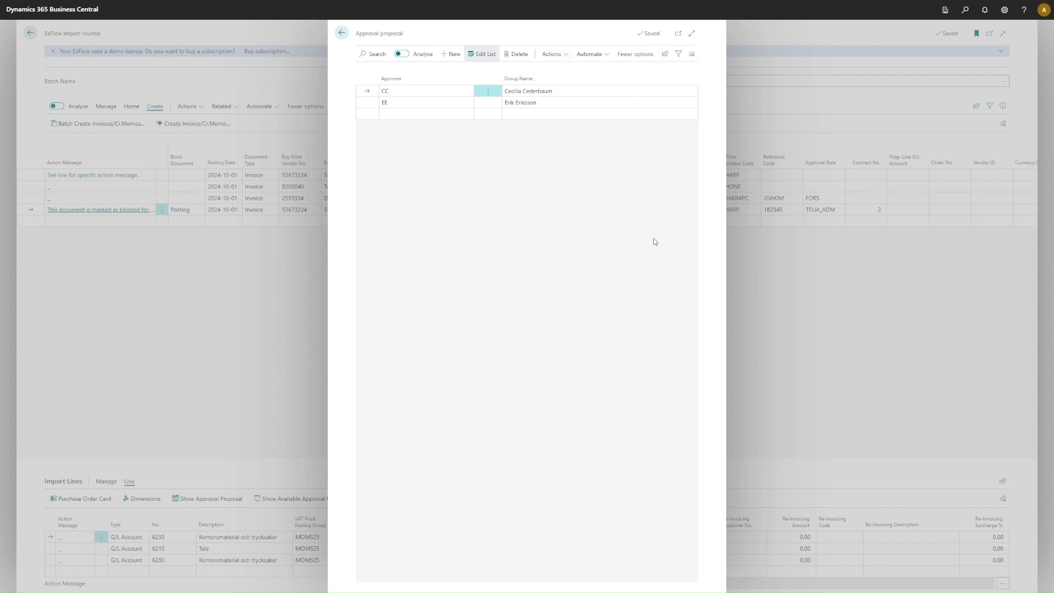
pyautogui.press('Escape')
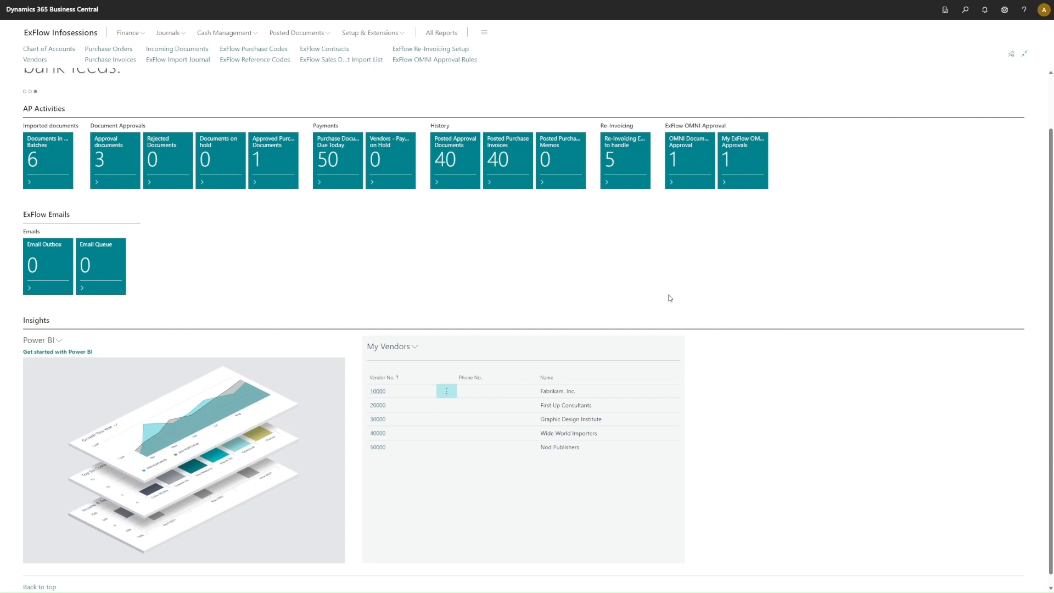
# Step: Open the list of documents in approval, hide its FactBox pane, and view the filter options of the Rejected Lines Exist column
pyautogui.click(109, 160)
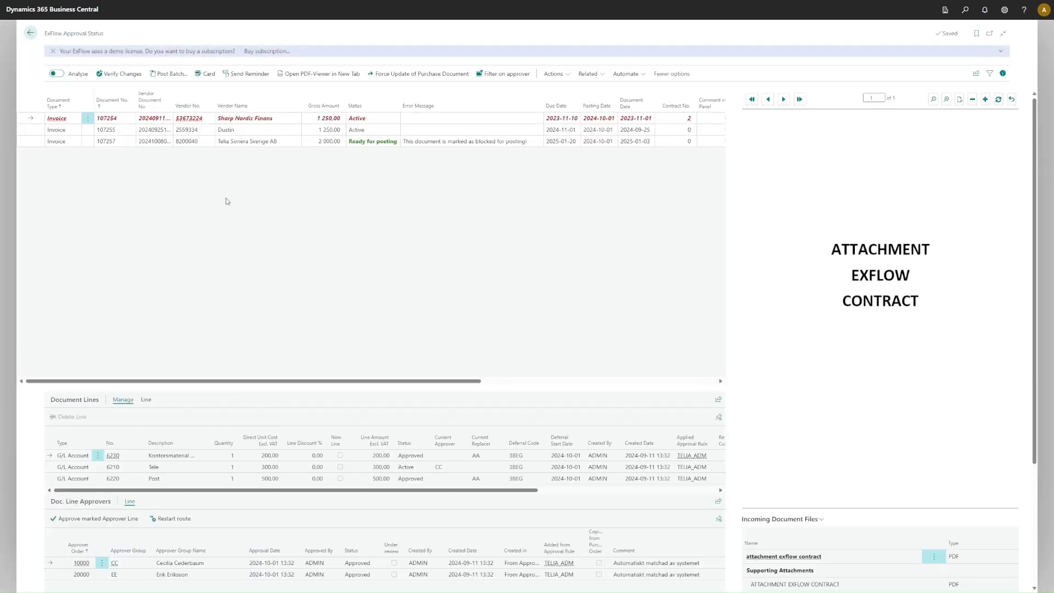
pyautogui.click(1003, 73)
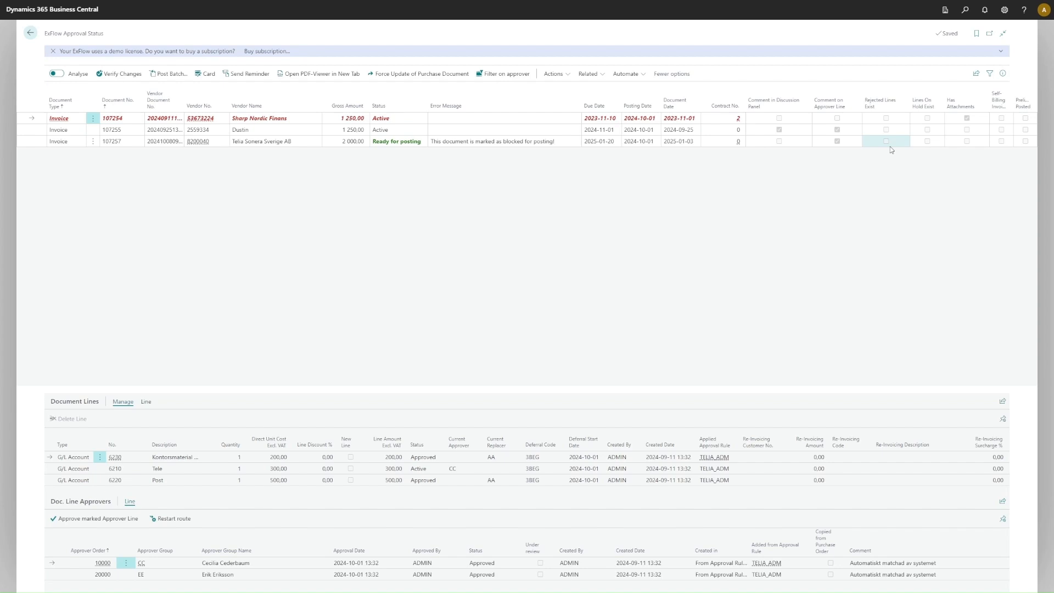
pyautogui.click(907, 107)
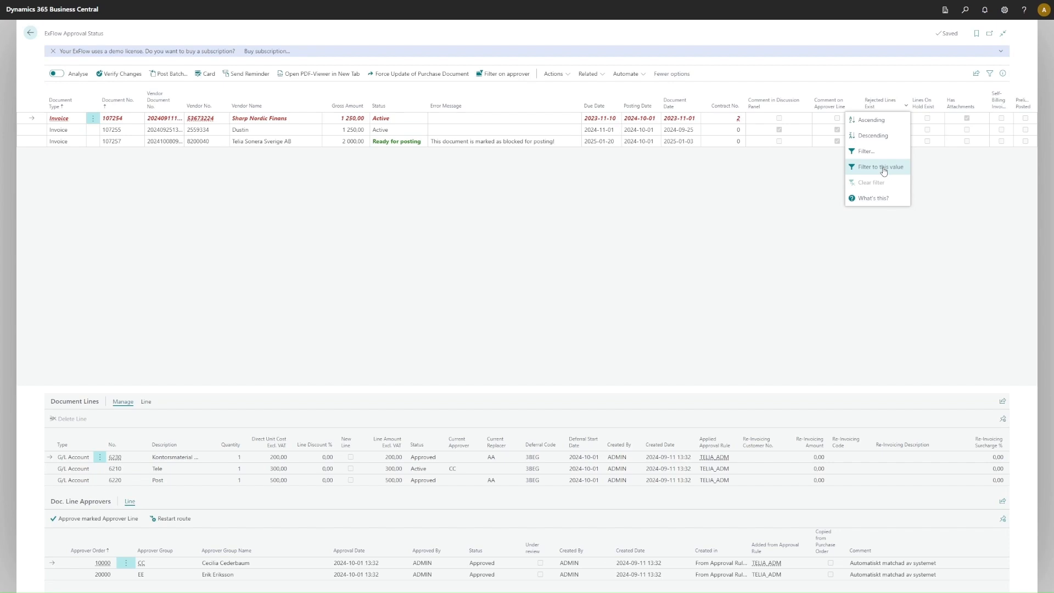
pyautogui.click(756, 274)
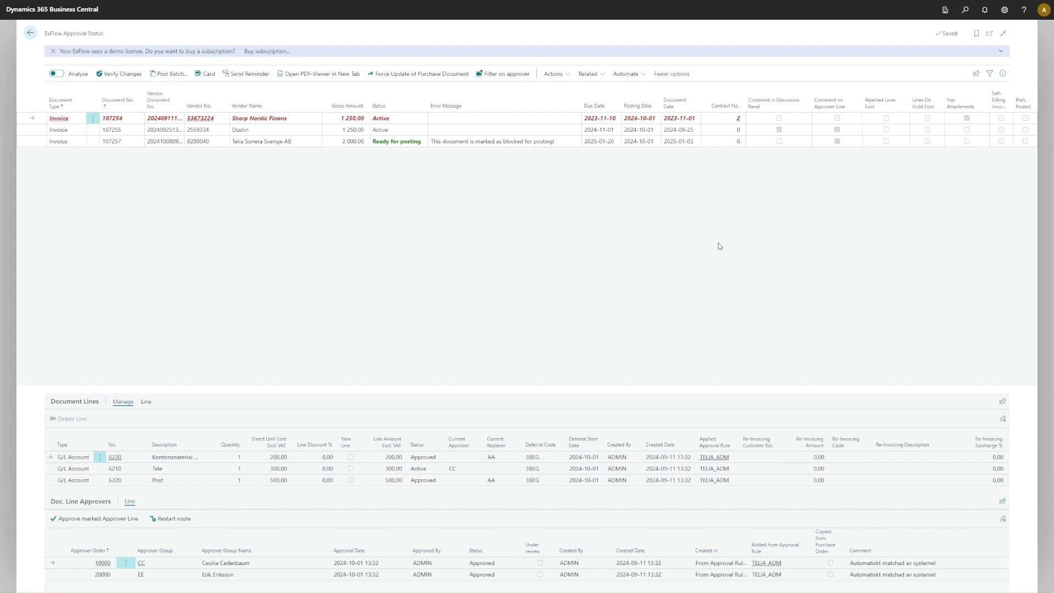
# Step: Search Business Central for "ext set" and open the first result
pyautogui.hotkey('alt', 'q')
pyautogui.write('ext set')
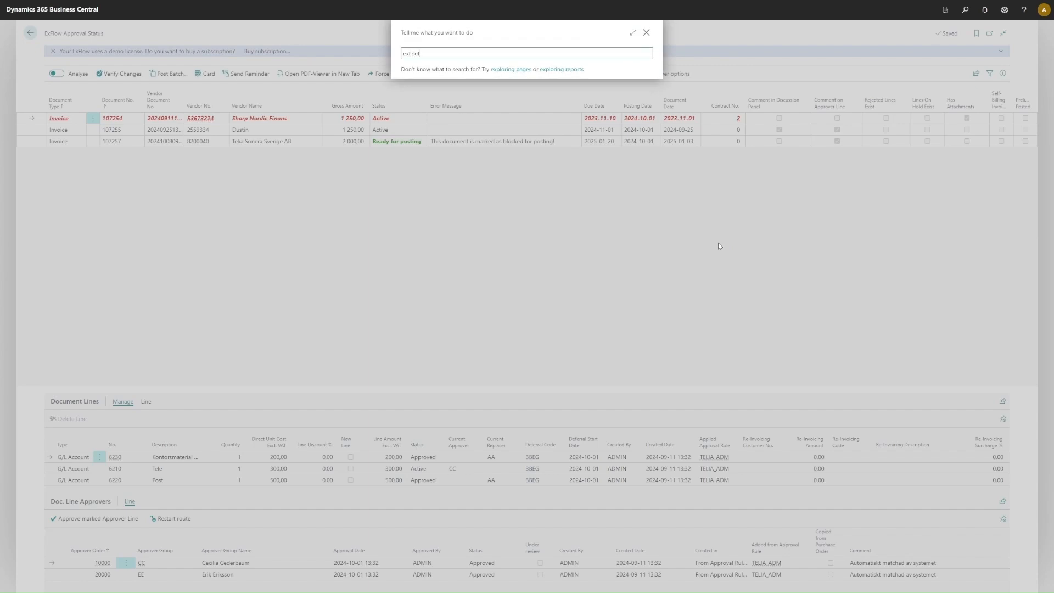
pyautogui.click(430, 87)
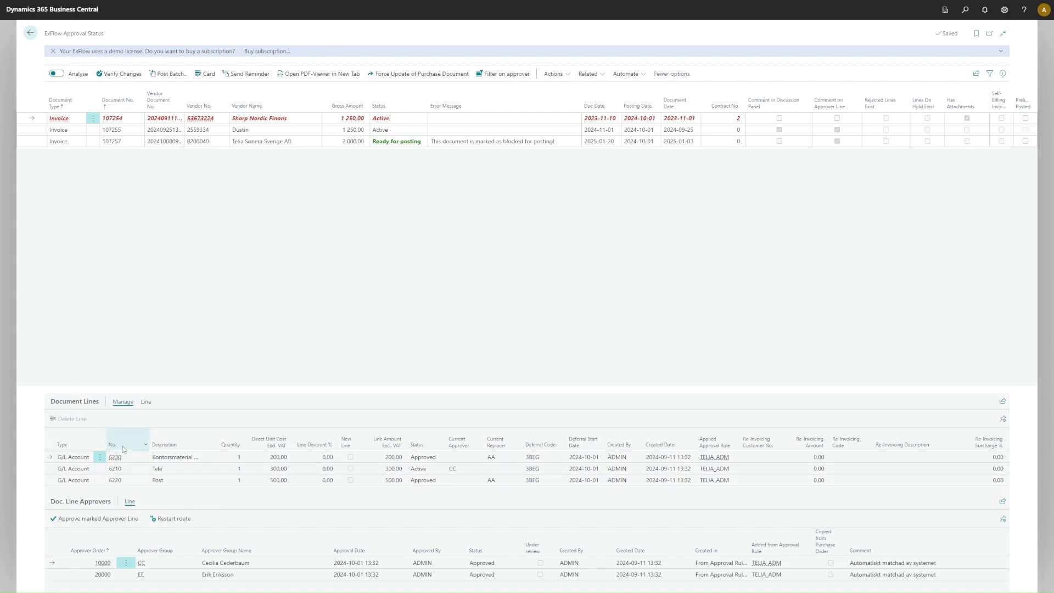
# Step: Compare the approver details of the Kontorsmaterial, Tele and Post document lines on the Sharp Nordic Finans invoice
pyautogui.moveTo(124, 449)
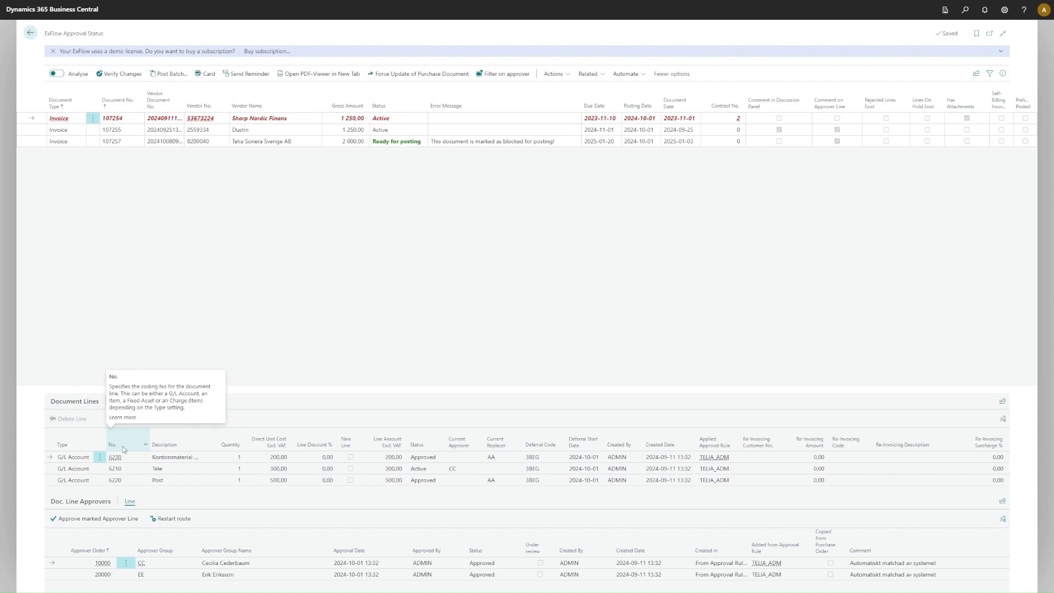
pyautogui.click(49, 481)
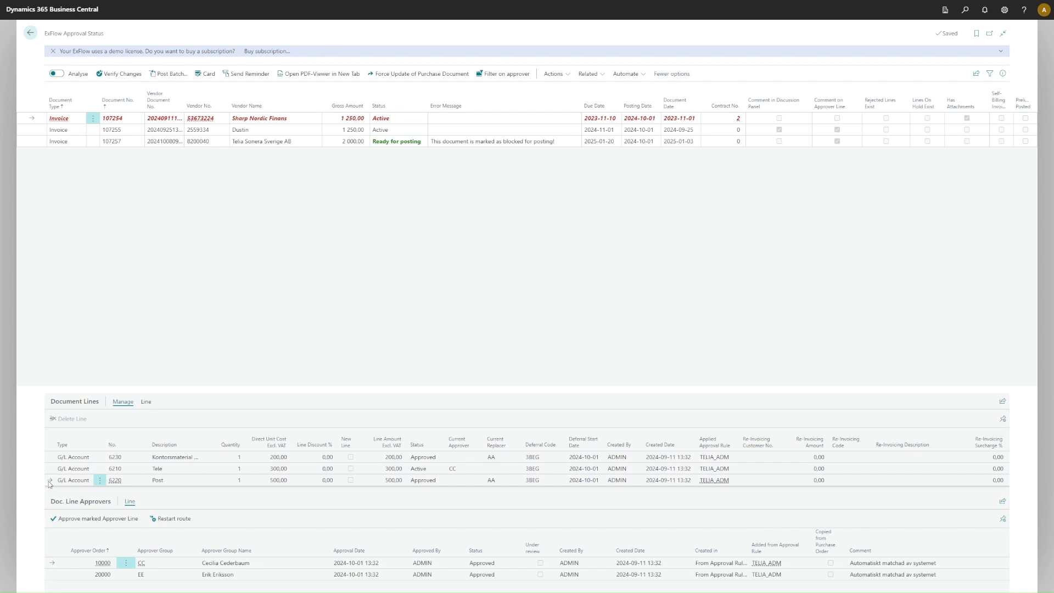
pyautogui.click(55, 468)
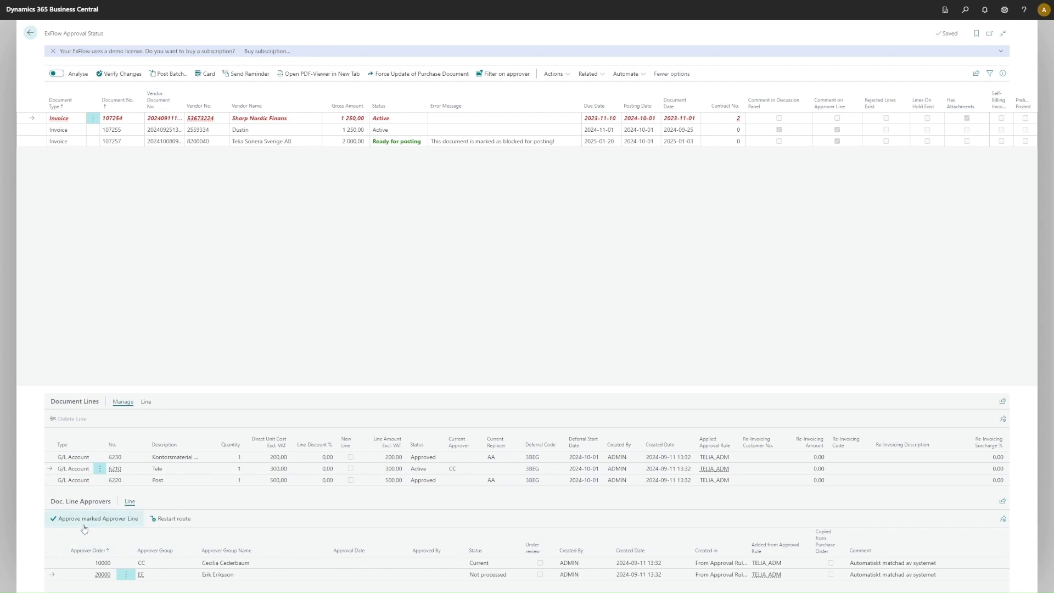
pyautogui.click(49, 458)
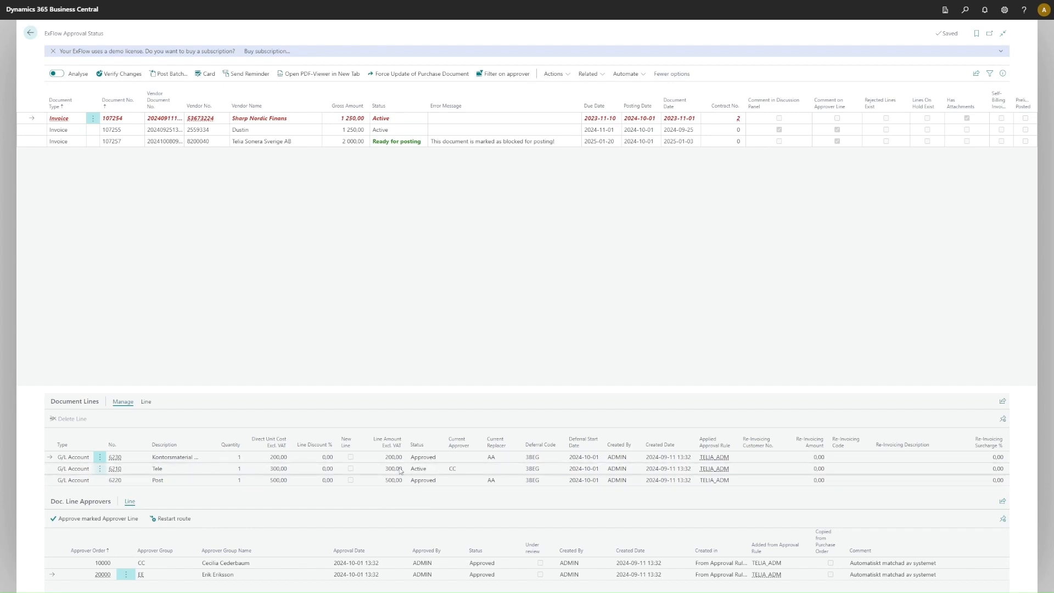
pyautogui.click(56, 472)
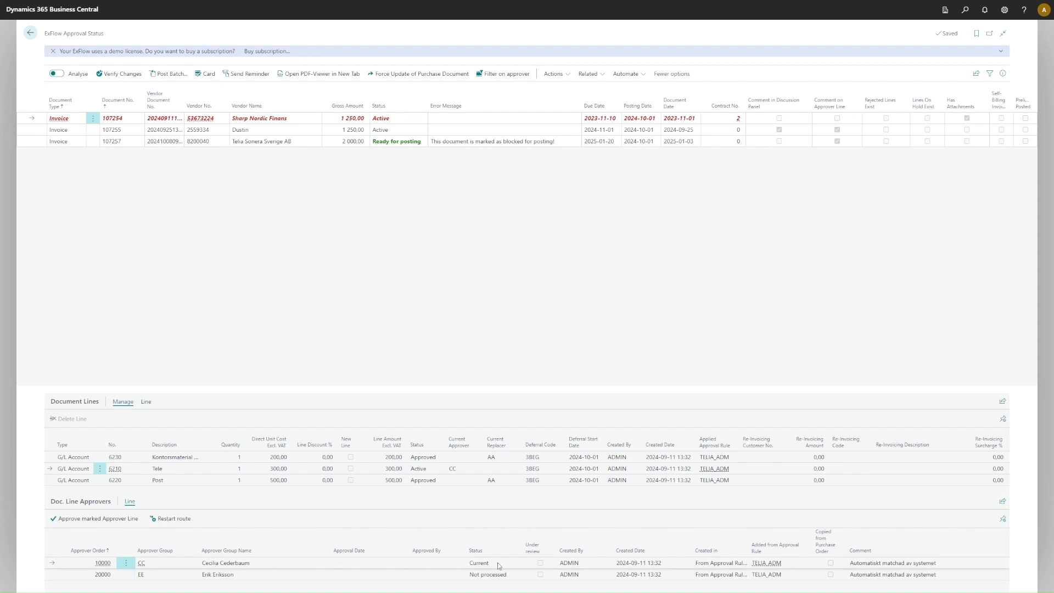
# Step: View the Tele line's approval details and its Complete options, closing both without changes
pyautogui.click(146, 401)
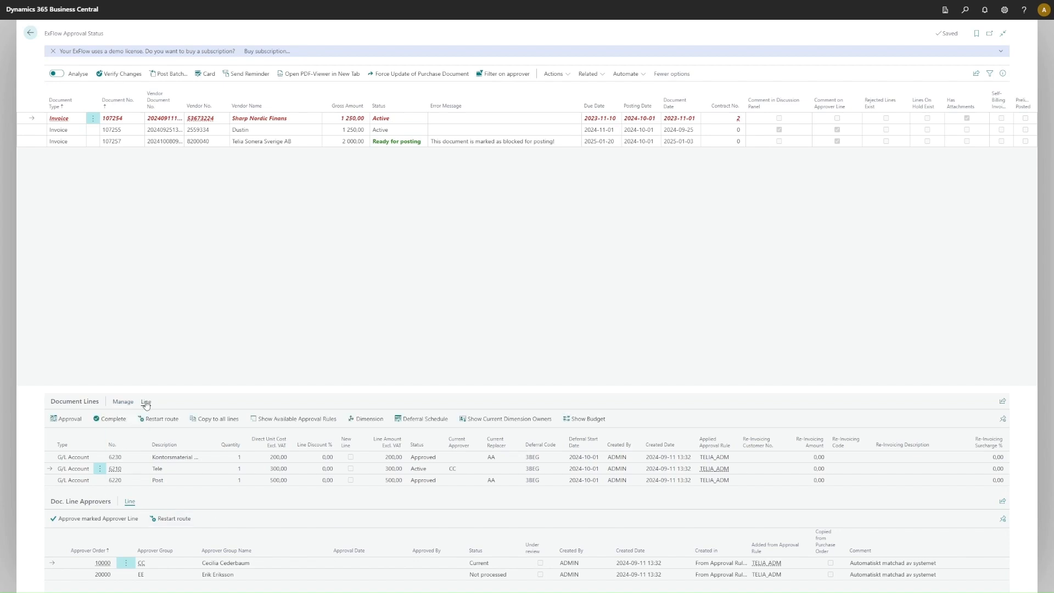
pyautogui.click(69, 419)
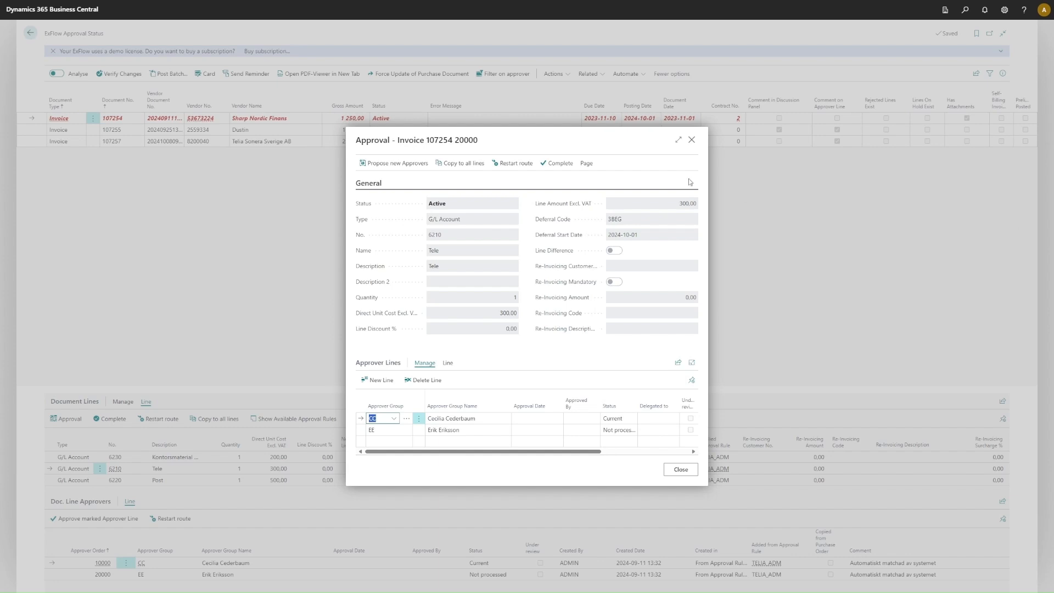
pyautogui.click(692, 140)
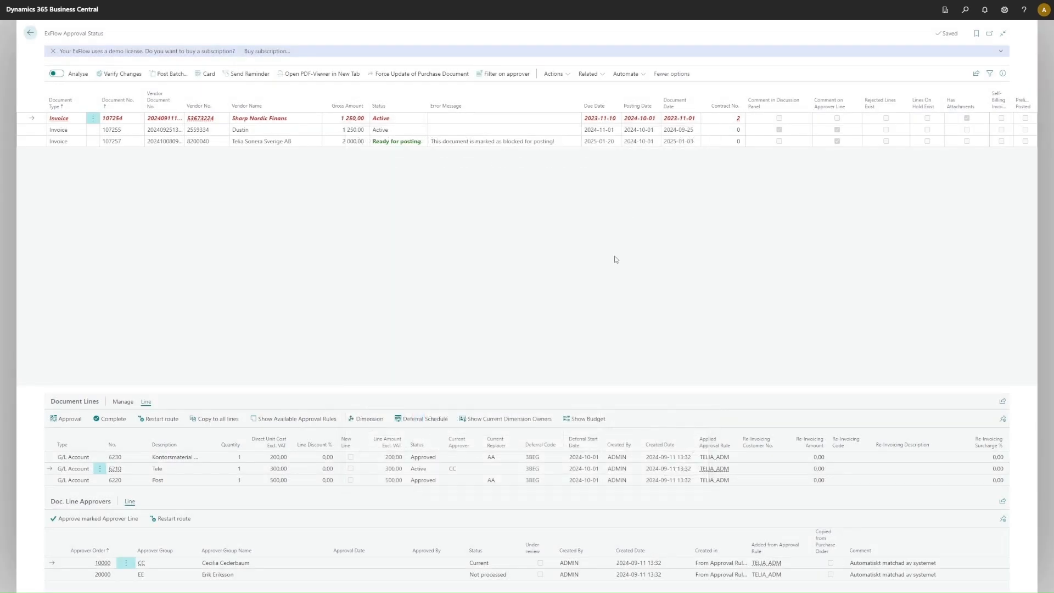
pyautogui.click(109, 419)
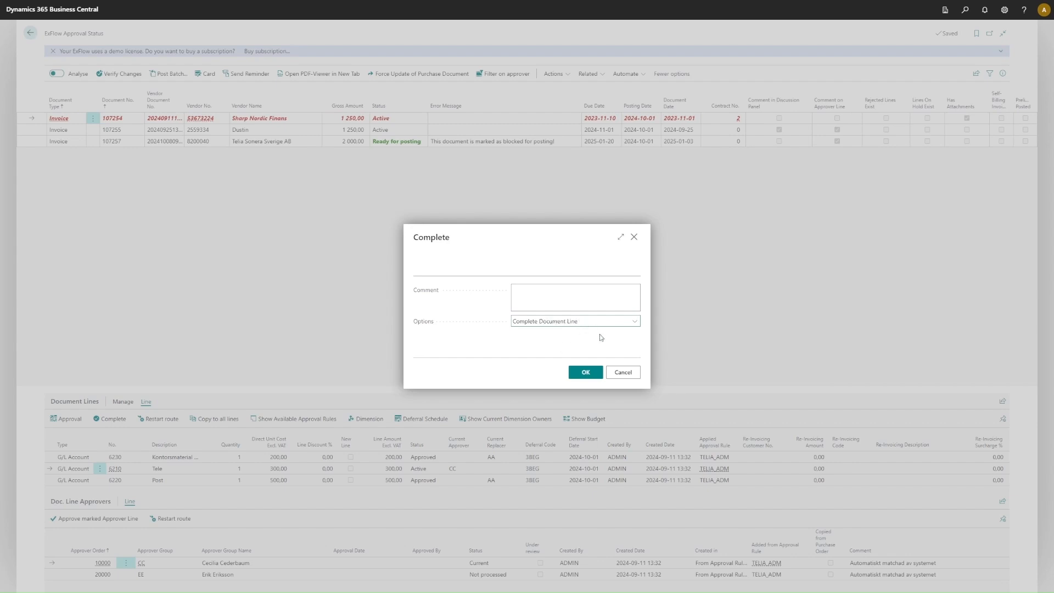
pyautogui.click(625, 372)
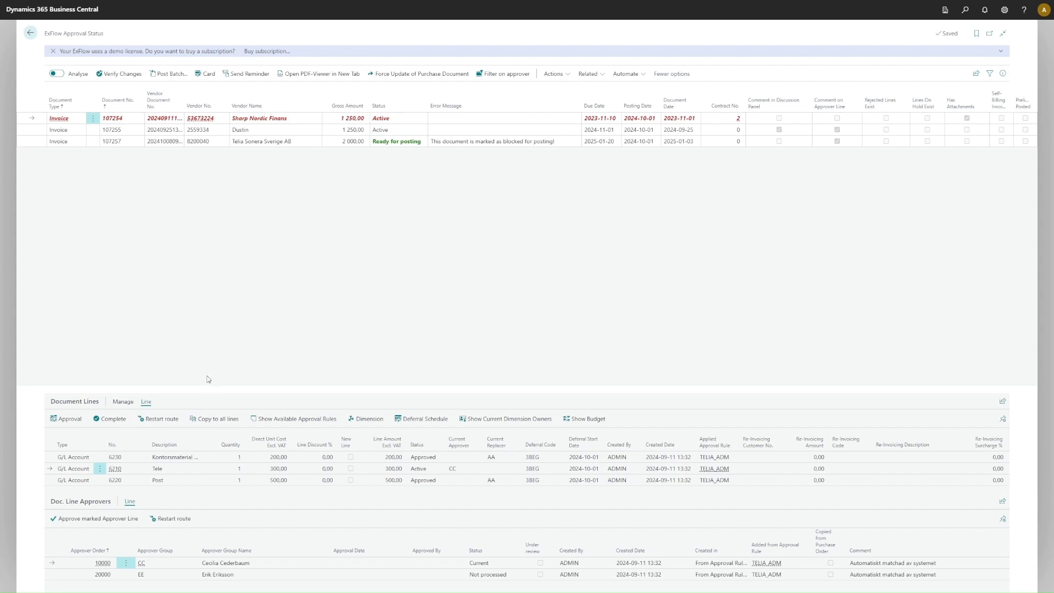
# Step: View the Restart route options for the Tele document line and for its current approver line, cancelling both
pyautogui.click(158, 418)
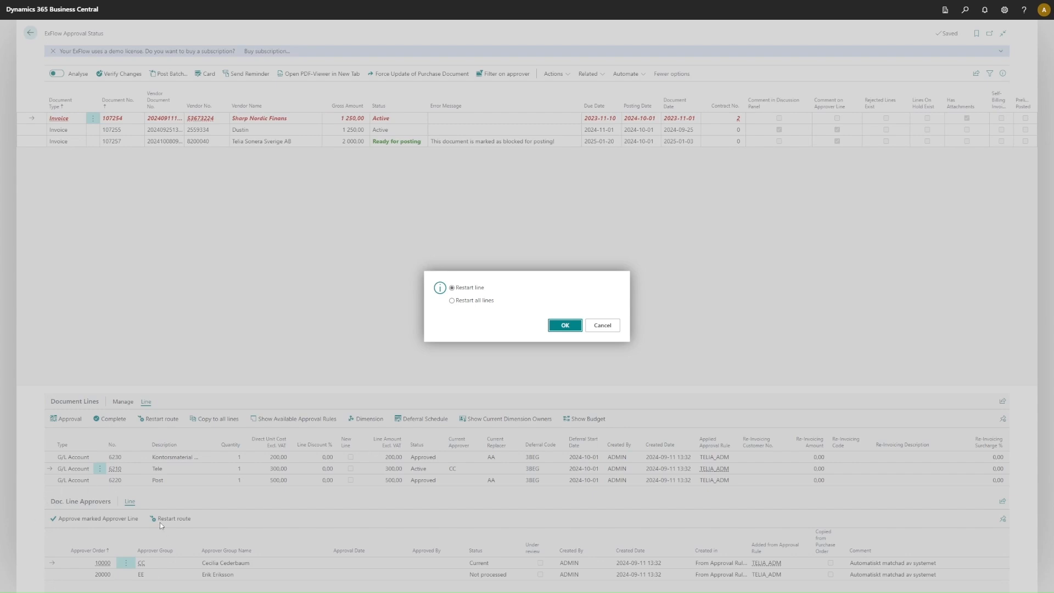
pyautogui.click(607, 325)
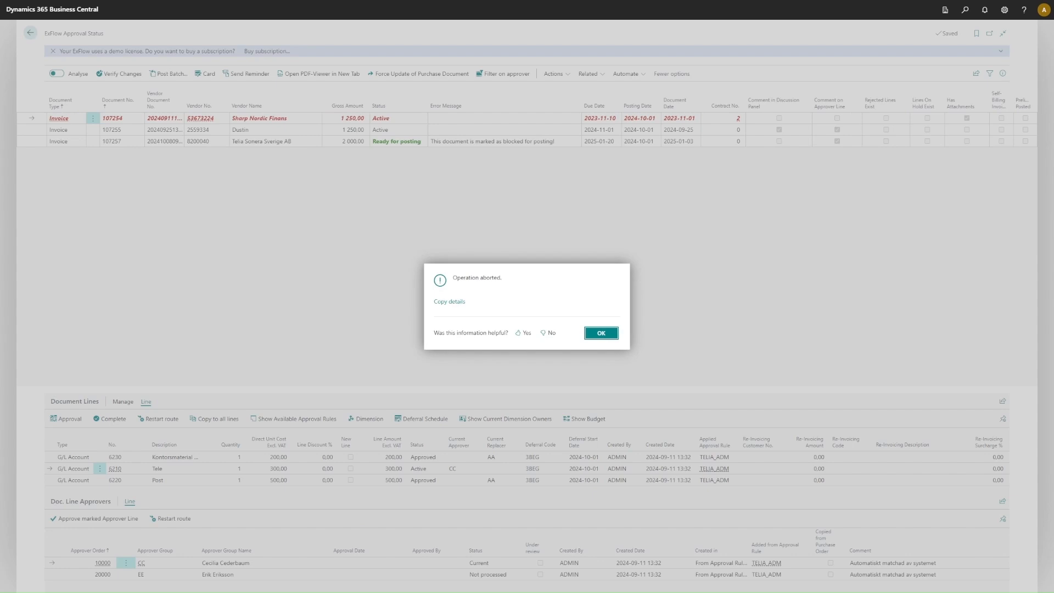
pyautogui.click(604, 334)
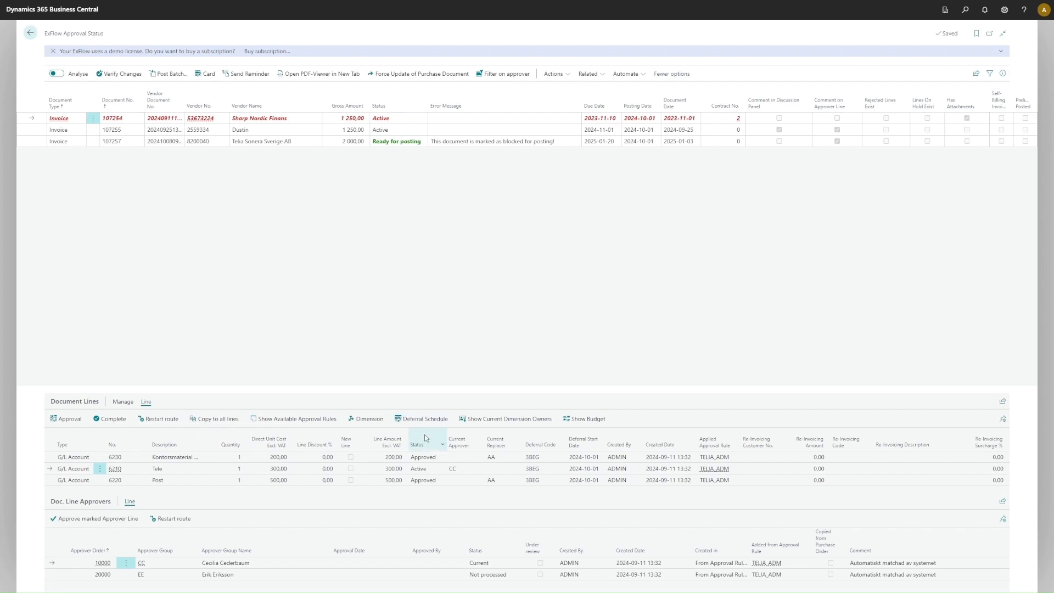
pyautogui.moveTo(424, 436)
pyautogui.click(173, 519)
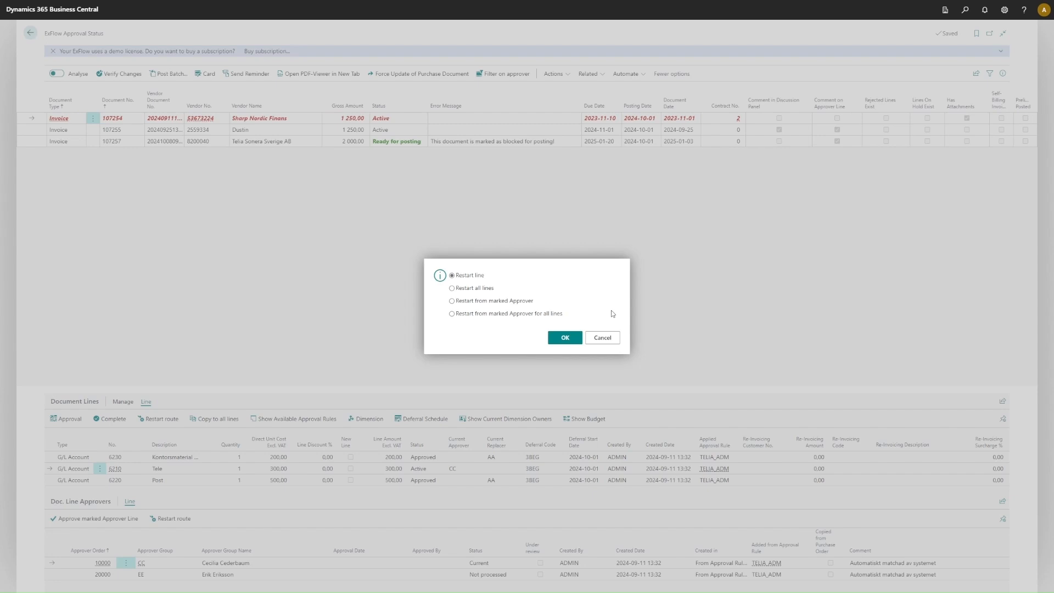
pyautogui.press('Return')
pyautogui.click(608, 334)
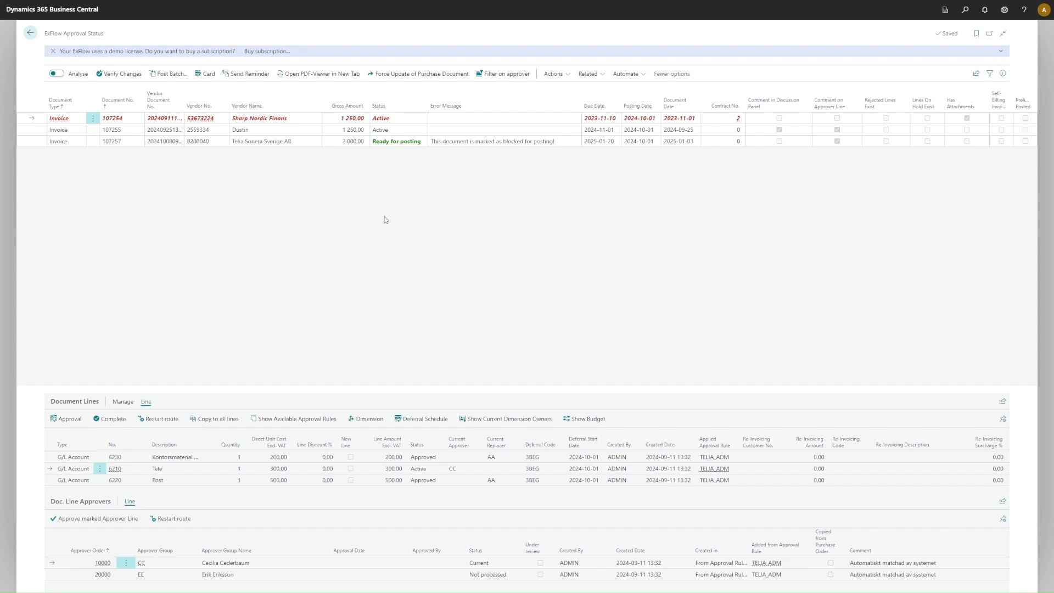
# Step: View the posting actions available for the Sharp Nordic Finans invoice without running any
pyautogui.click(553, 74)
pyautogui.moveTo(554, 103)
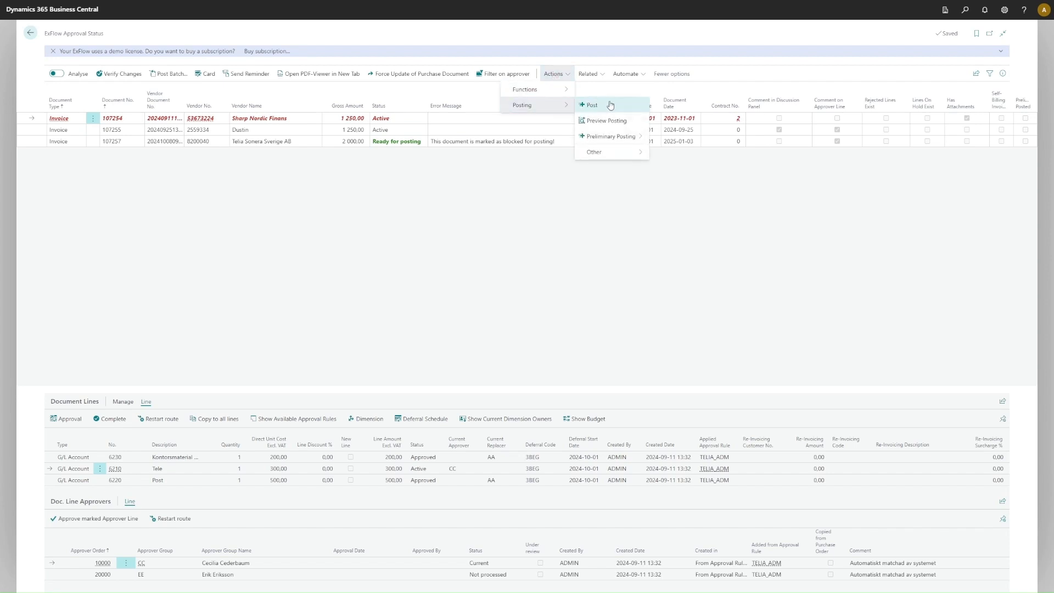
pyautogui.click(518, 215)
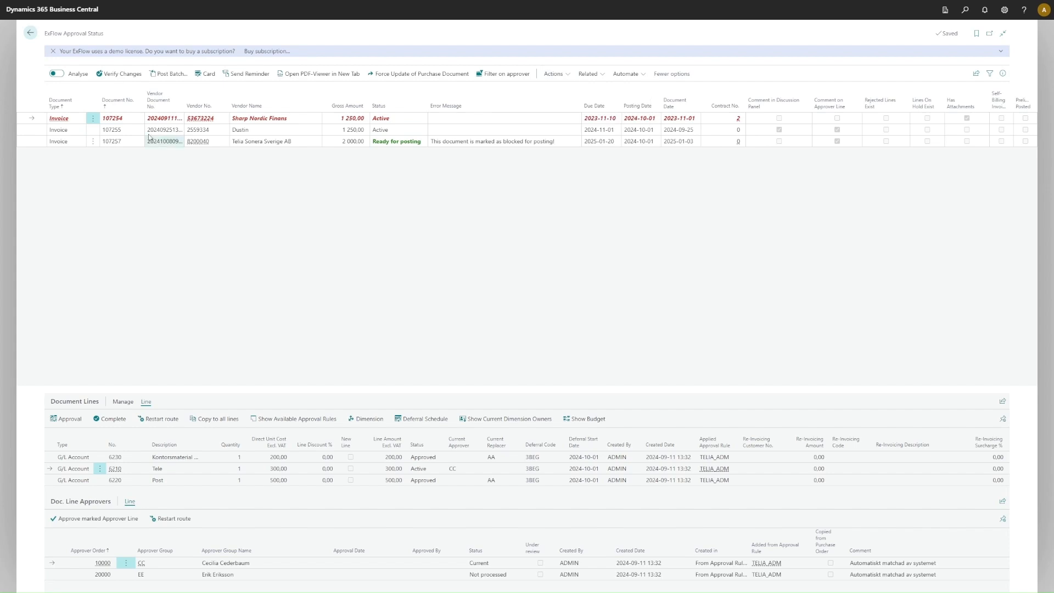
# Step: Select the Telia Sonera Sverige AB and Sharp Nordic Finans invoices for batch posting, and clear the selection
pyautogui.click(96, 144)
pyautogui.click(81, 154)
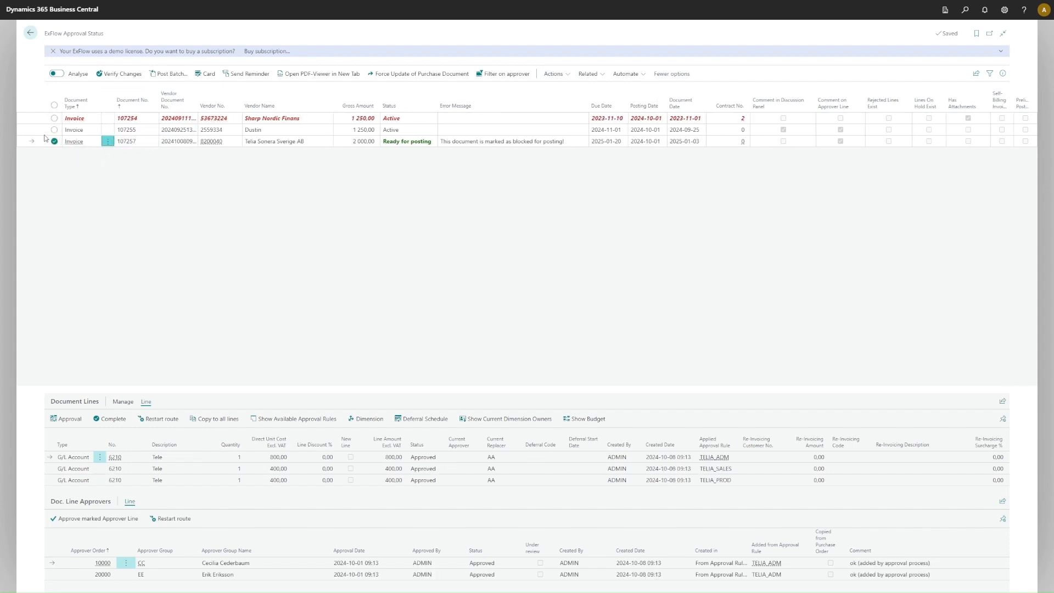
pyautogui.click(55, 120)
pyautogui.click(57, 126)
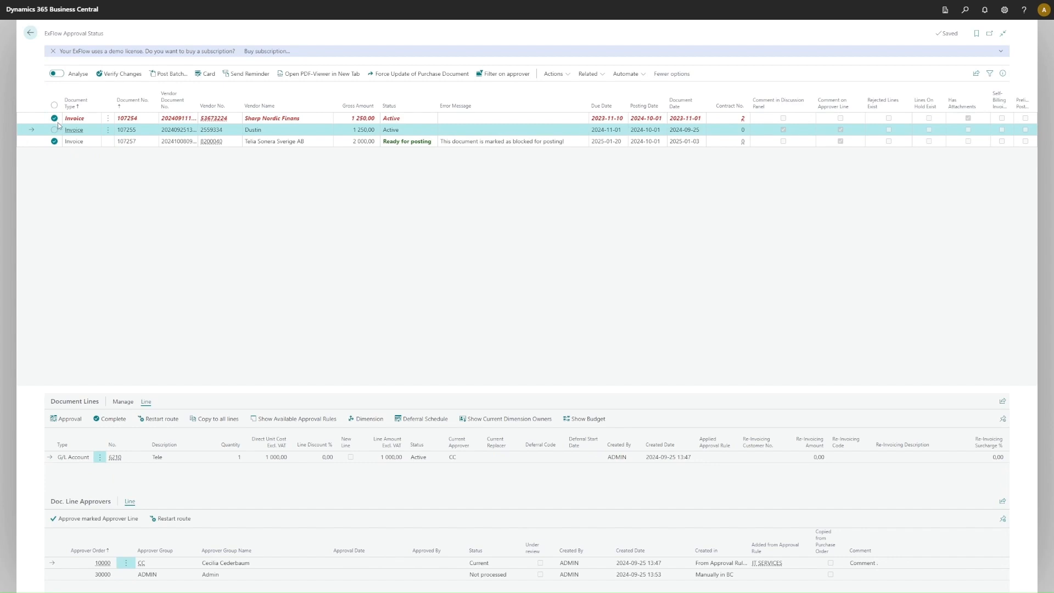
pyautogui.click(252, 234)
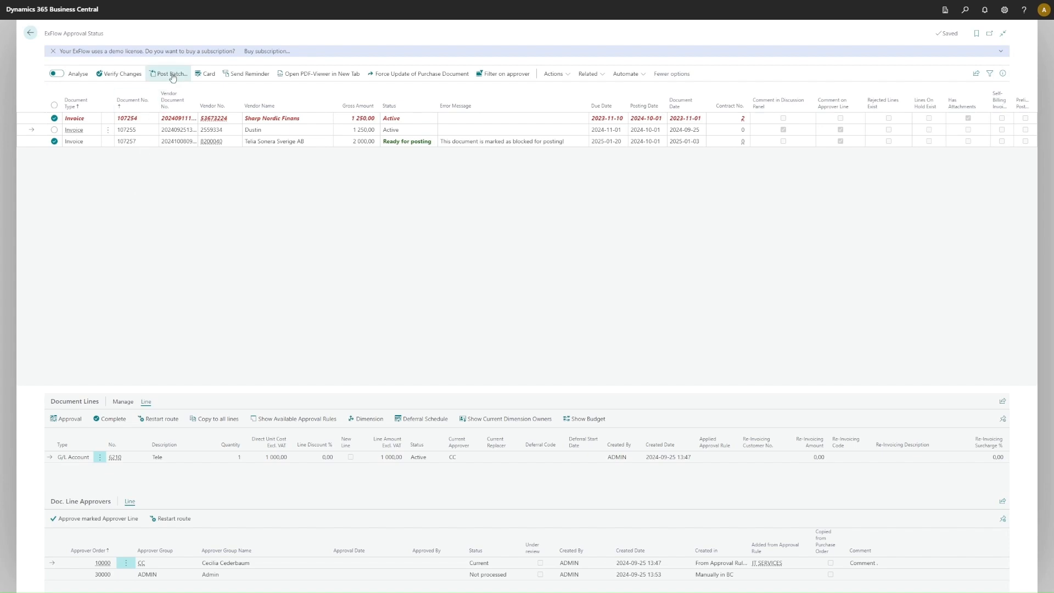
pyautogui.click(54, 105)
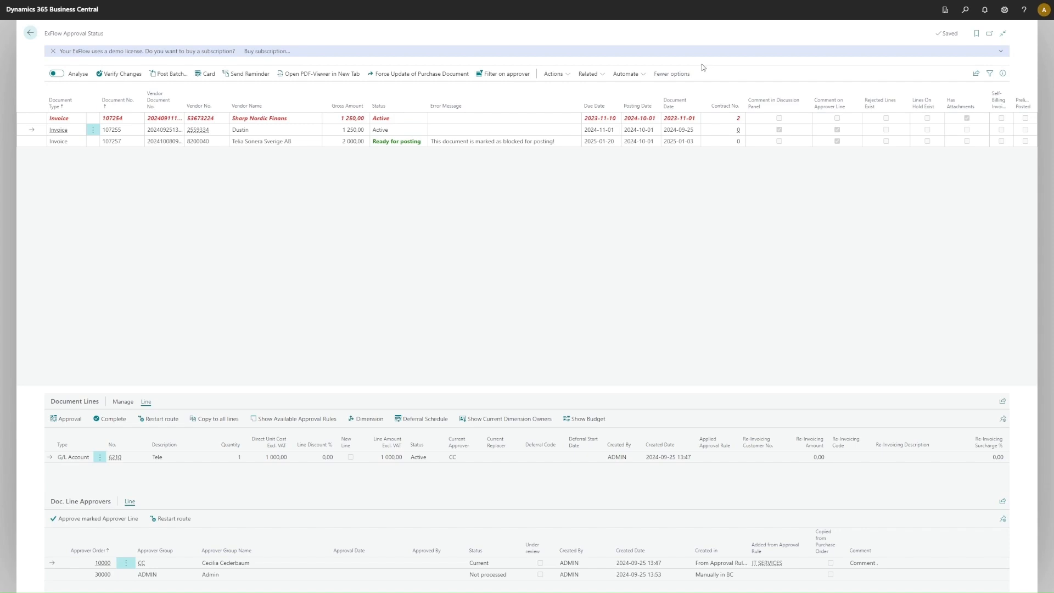
# Step: Clear the ExFlow Block Document setting on the Telia Sonera Sverige AB purchase invoice and close its card
pyautogui.click(33, 143)
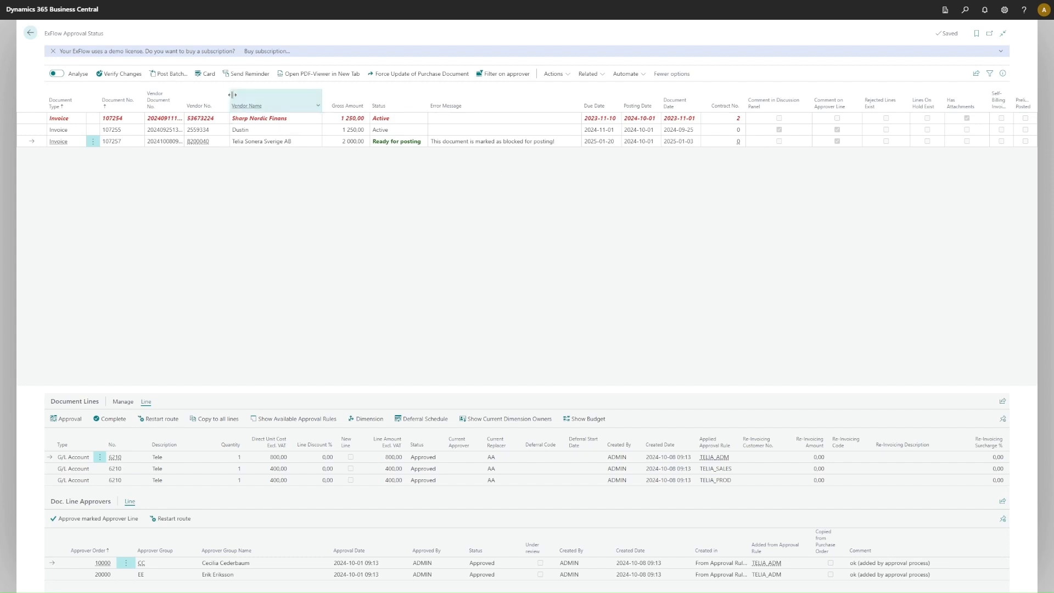
pyautogui.click(200, 75)
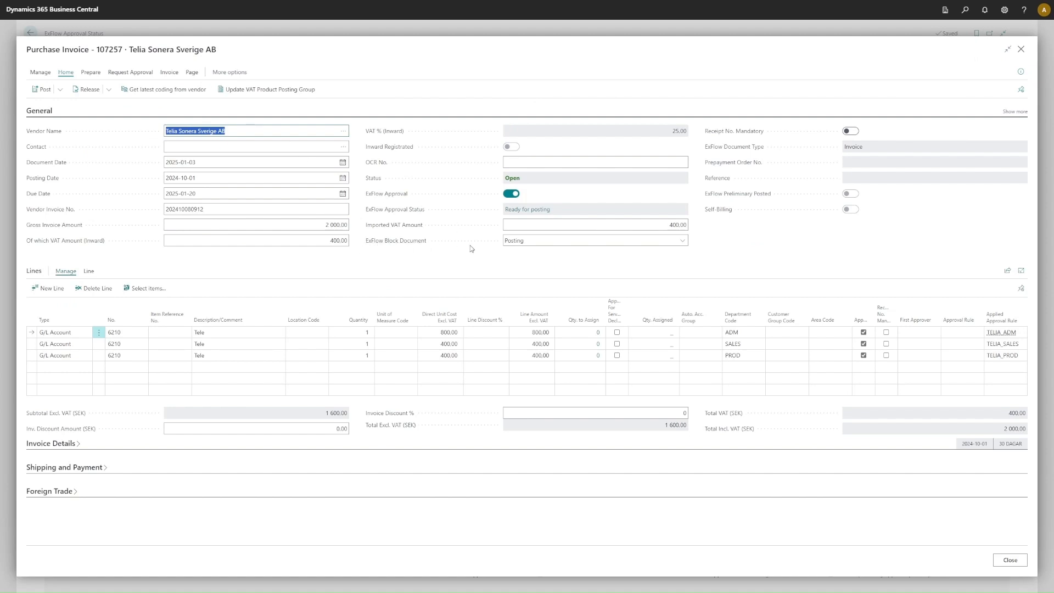
pyautogui.click(617, 242)
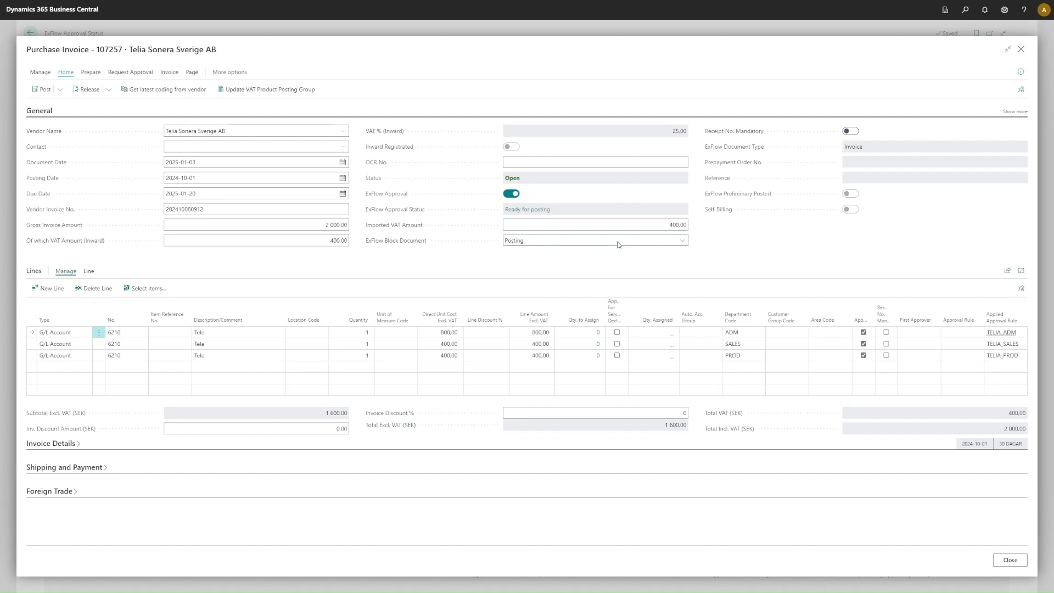
pyautogui.click(551, 255)
pyautogui.click(1020, 50)
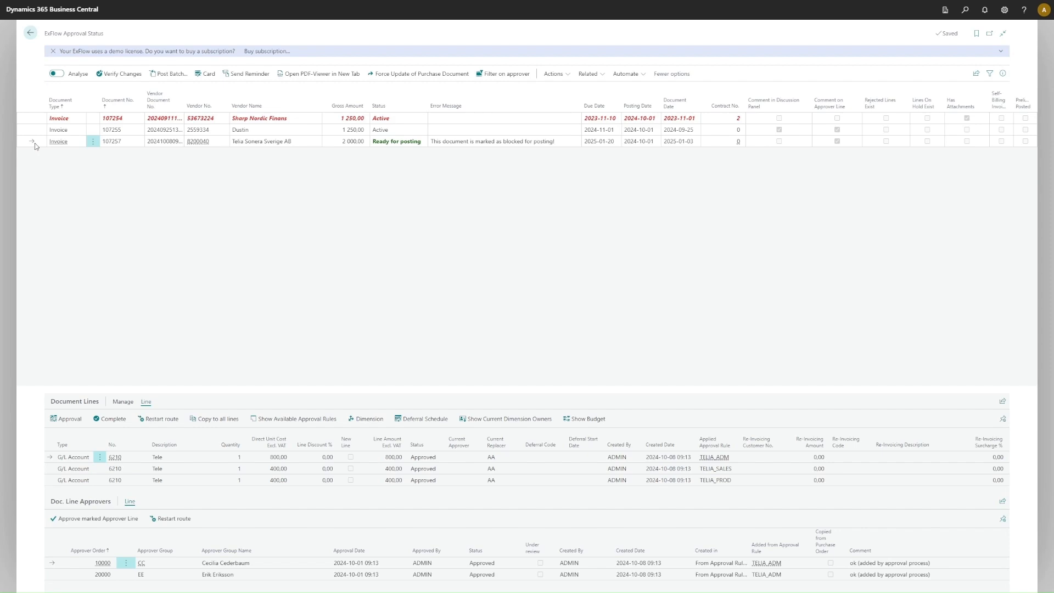
# Step: Post the Telia Sonera Sverige AB invoice from the ExFlow Approval Status list
pyautogui.press('F9')
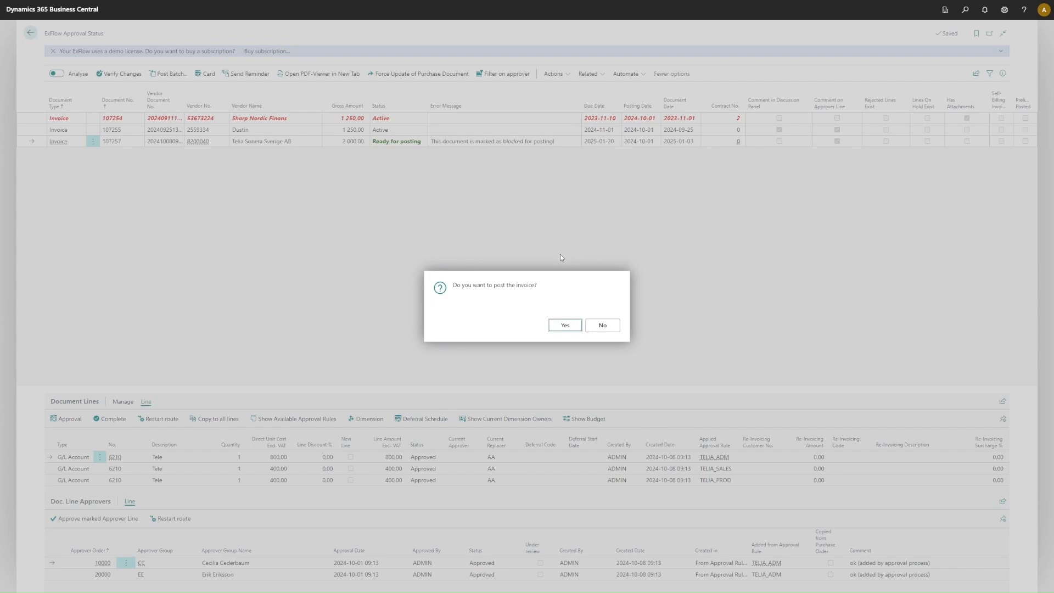
pyautogui.click(564, 326)
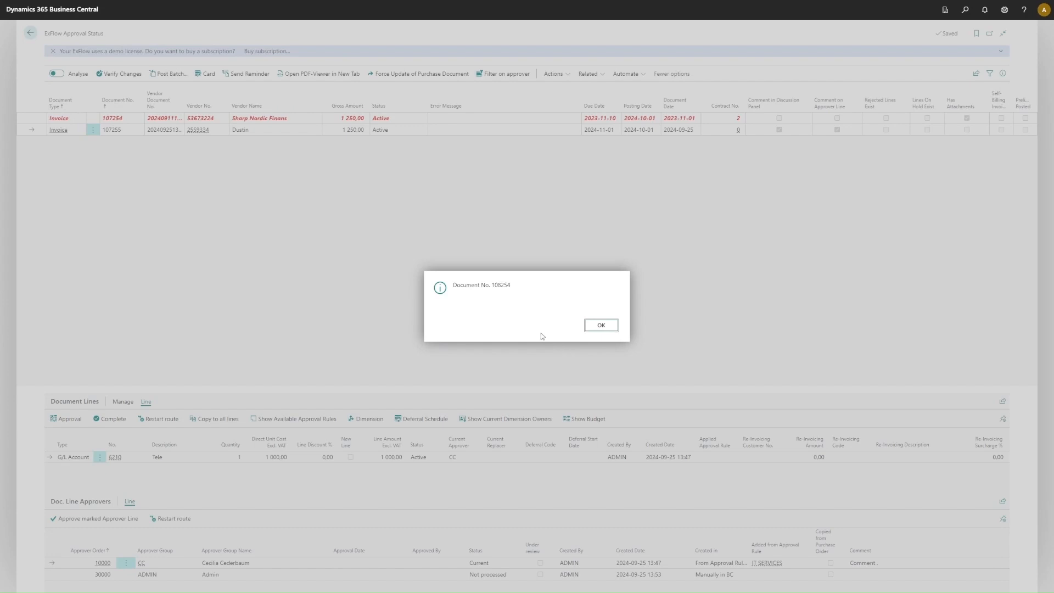
pyautogui.click(601, 325)
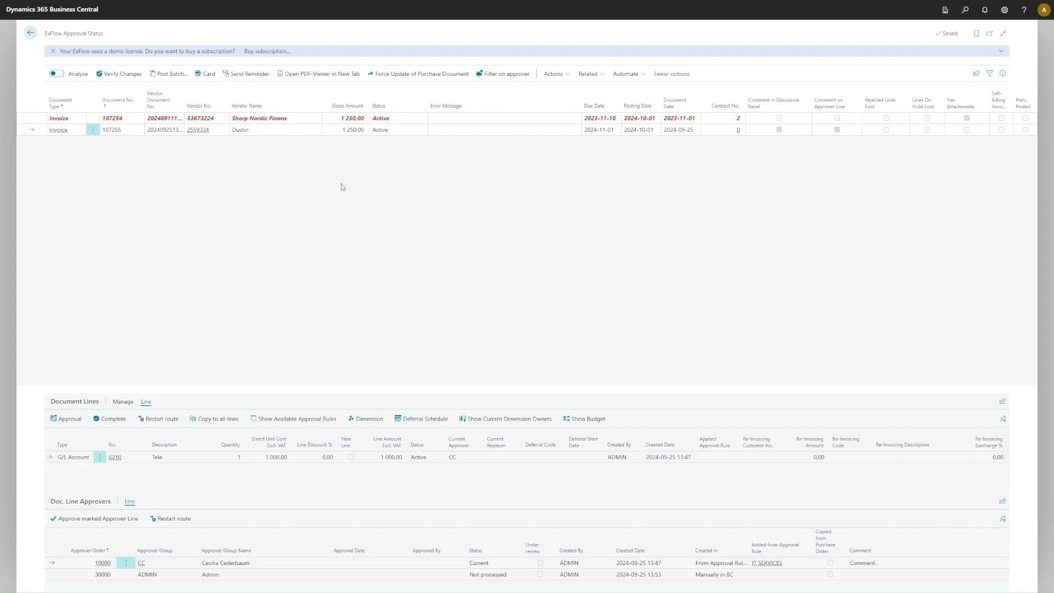
# Step: View the approver filter options, including the status choice, and cancel without applying a filter
pyautogui.click(519, 78)
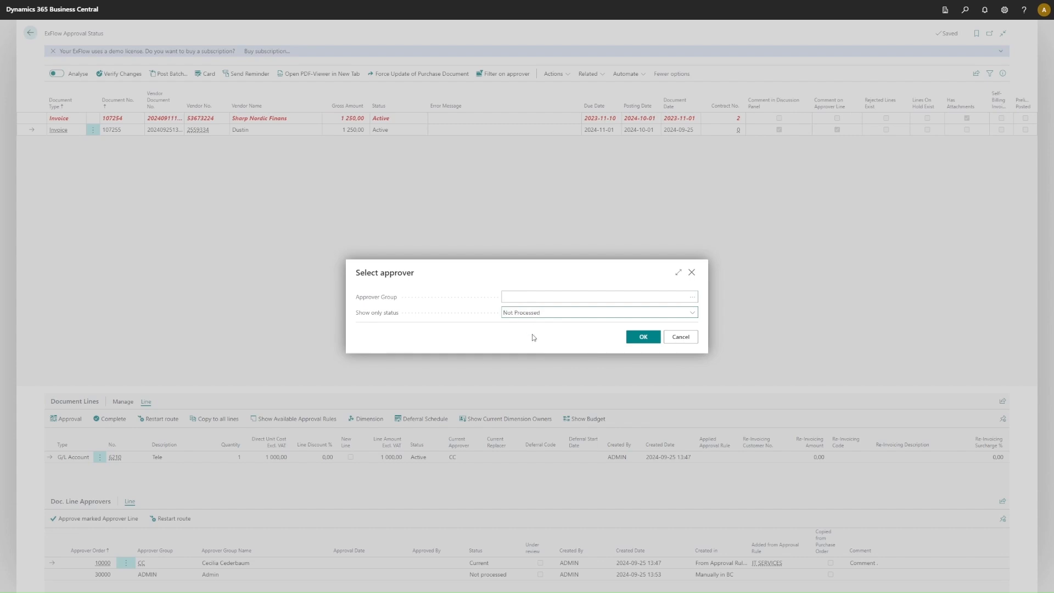
pyautogui.press('Up')
pyautogui.click(683, 339)
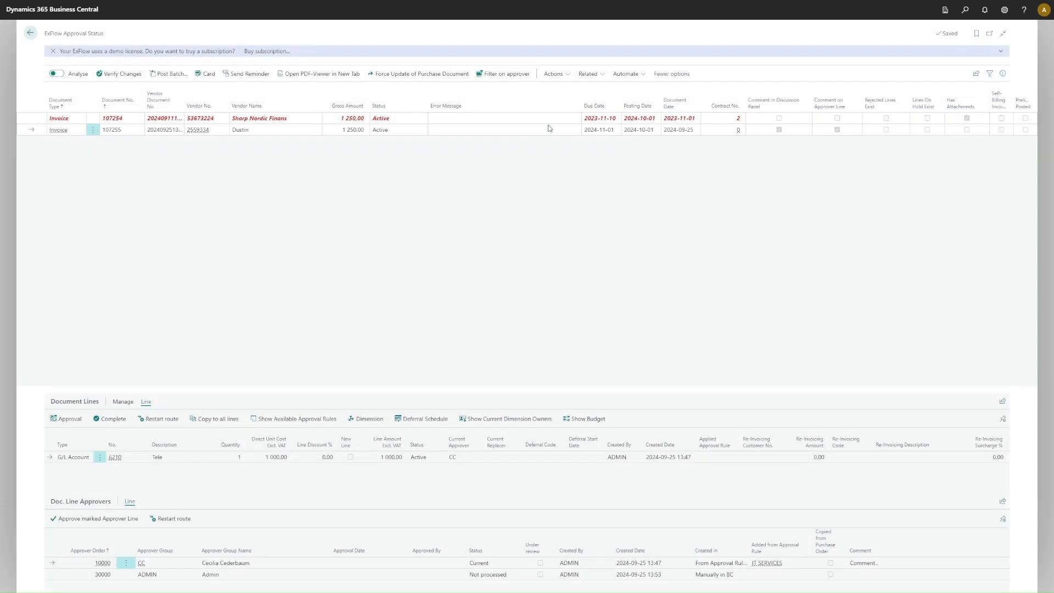
# Step: View the available Functions and Posting actions for the Dustin invoice without running any
pyautogui.click(561, 74)
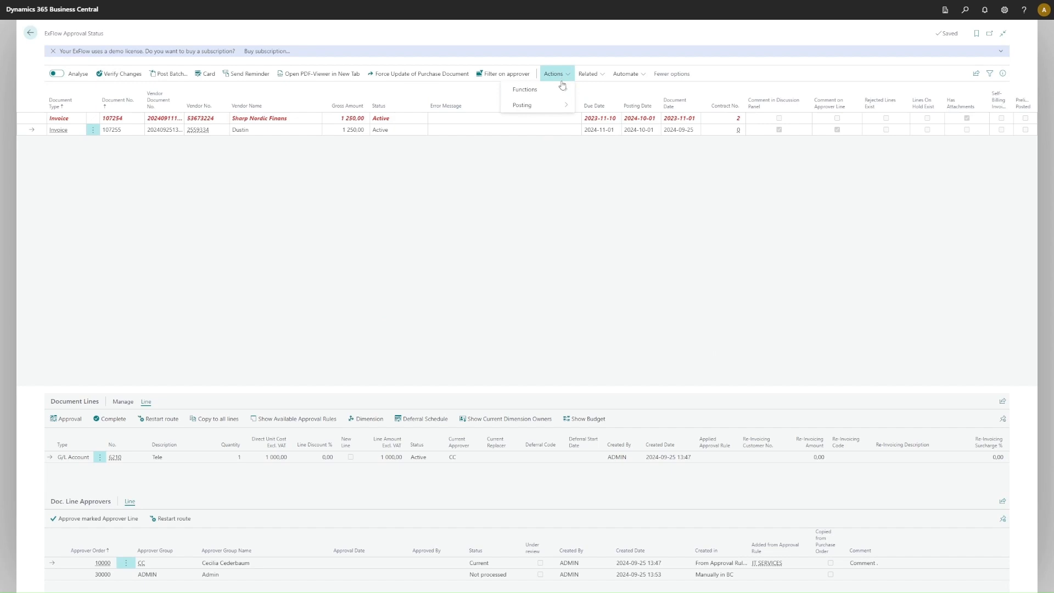
pyautogui.moveTo(541, 90)
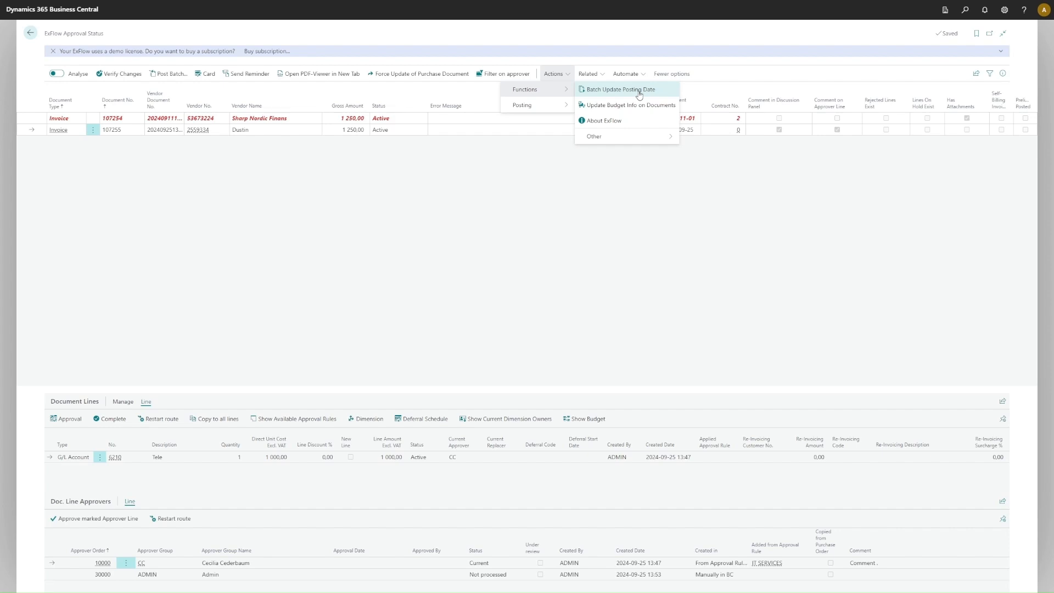
pyautogui.moveTo(561, 108)
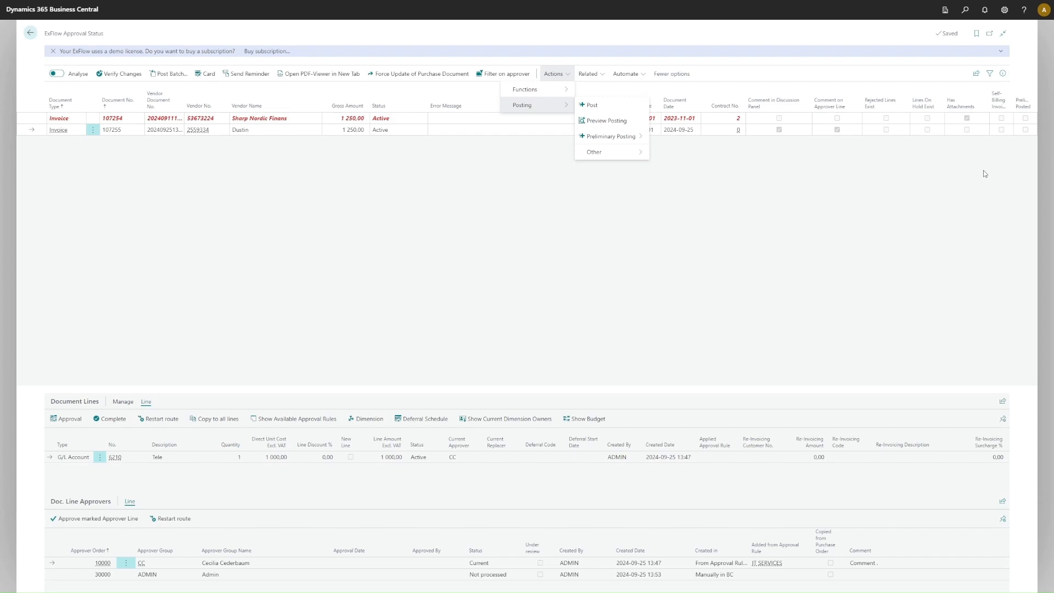
# Step: Show the Dustin invoice's FactBoxes, examine its document image, incoming files and Discussion Panel, and leave Approval Status
pyautogui.click(1002, 73)
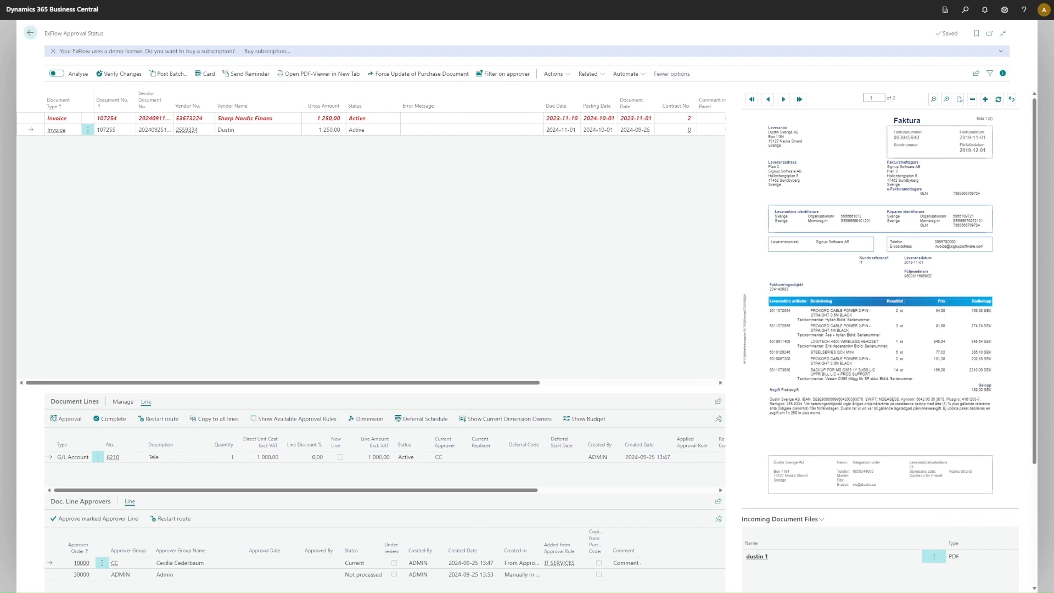
pyautogui.scroll(-3, 860, 259)
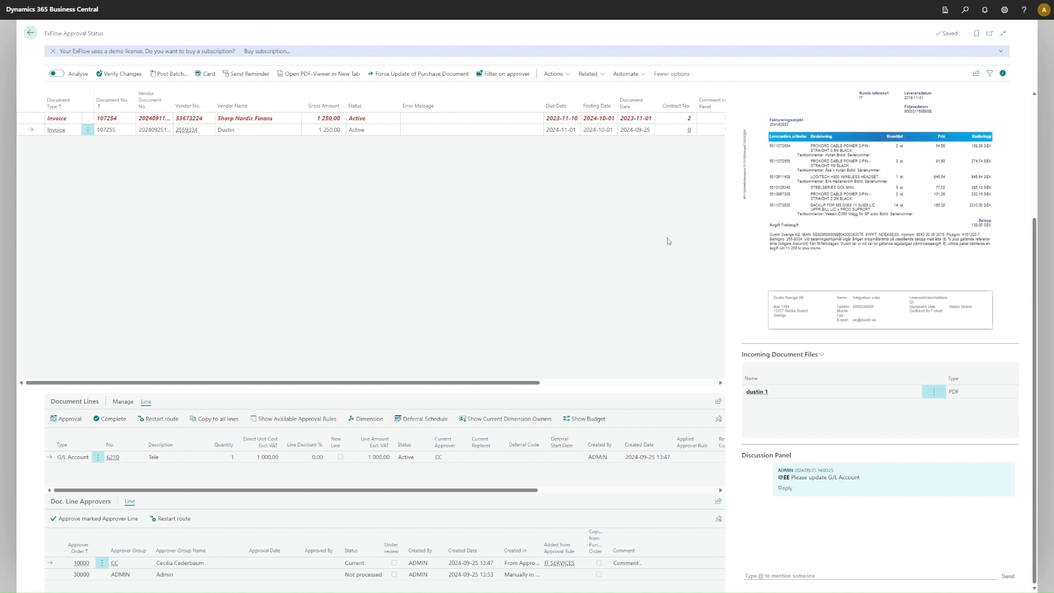
pyautogui.press('Escape')
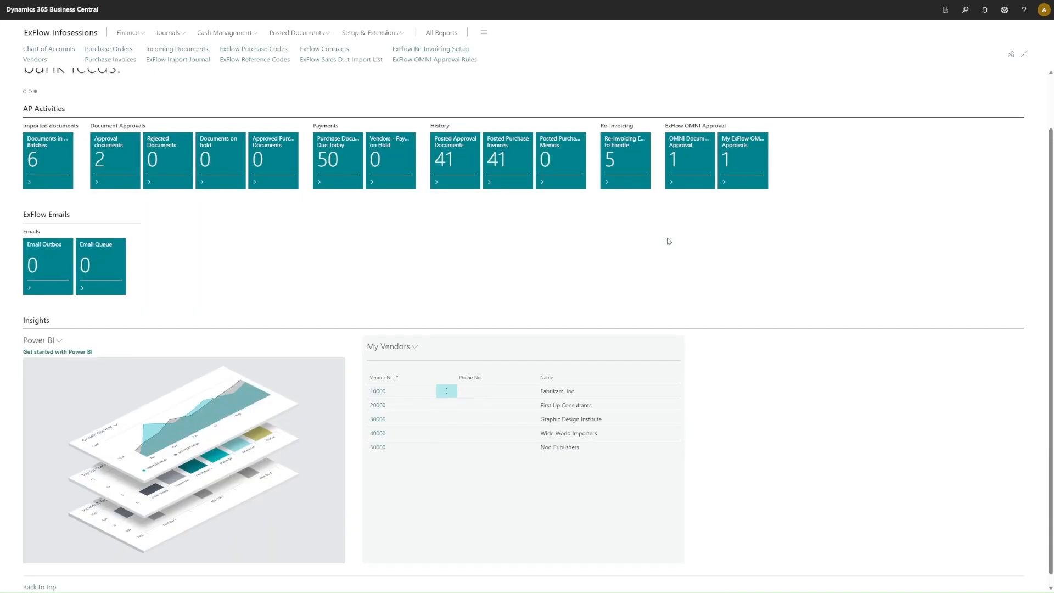
# Step: Open the ExFlow Approval Status History, search it for "telia", review the matching invoices, and clear the search
pyautogui.scroll(2, 665, 258)
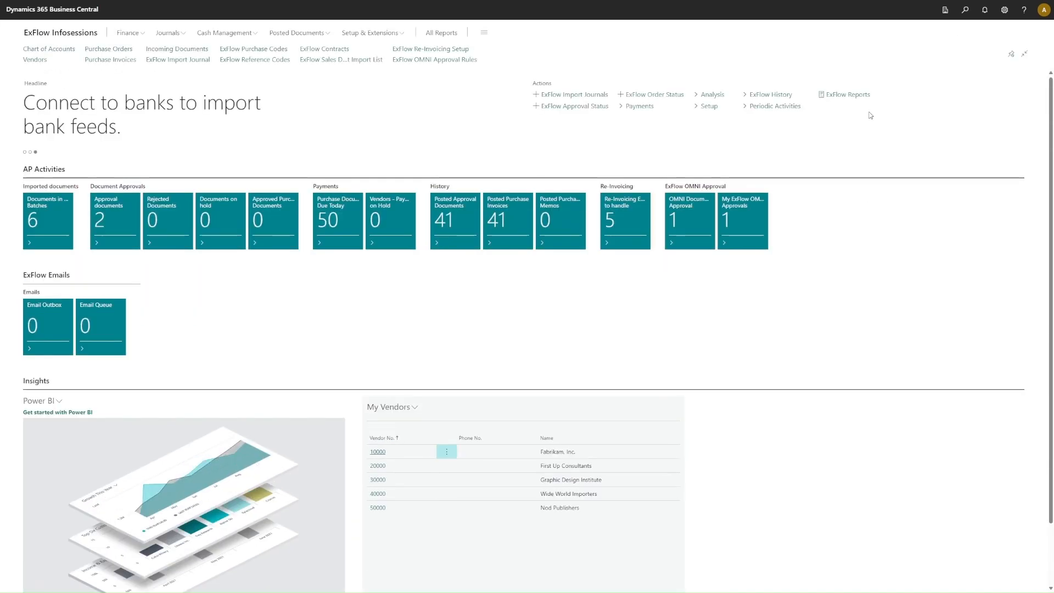
pyautogui.click(796, 97)
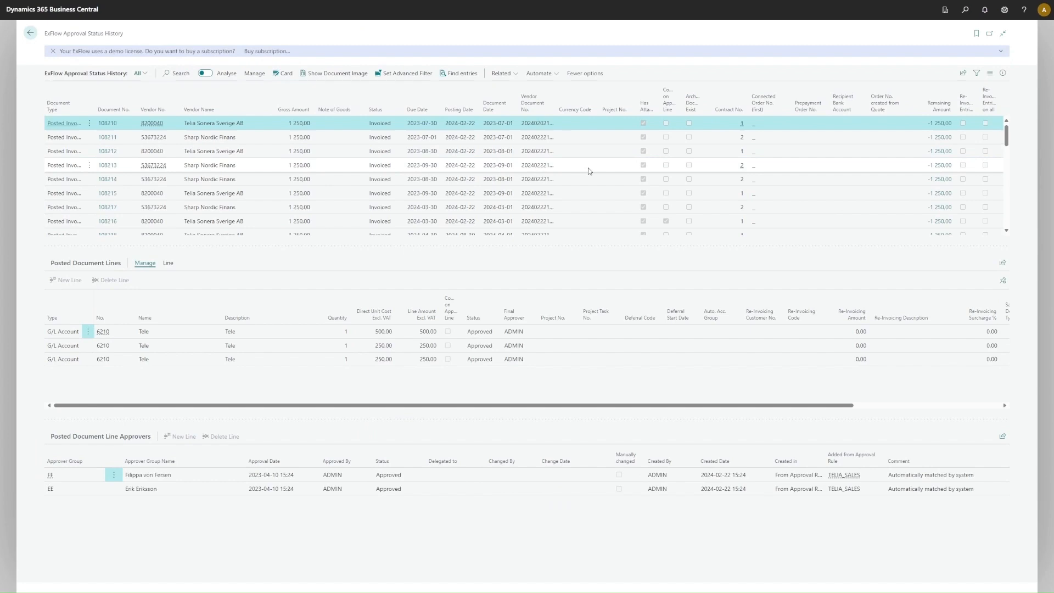
pyautogui.click(181, 73)
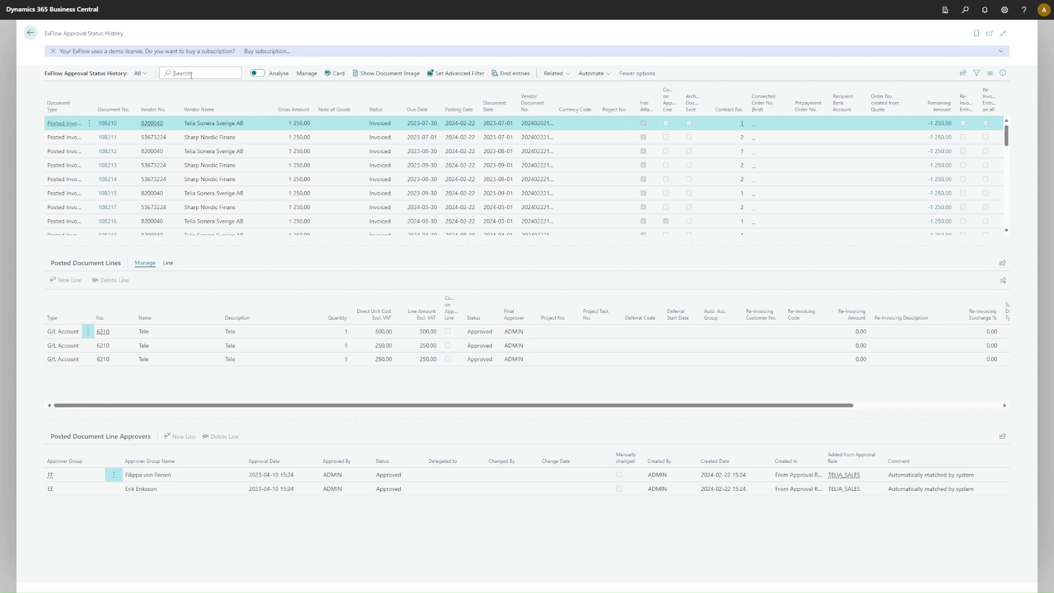
pyautogui.write('telia')
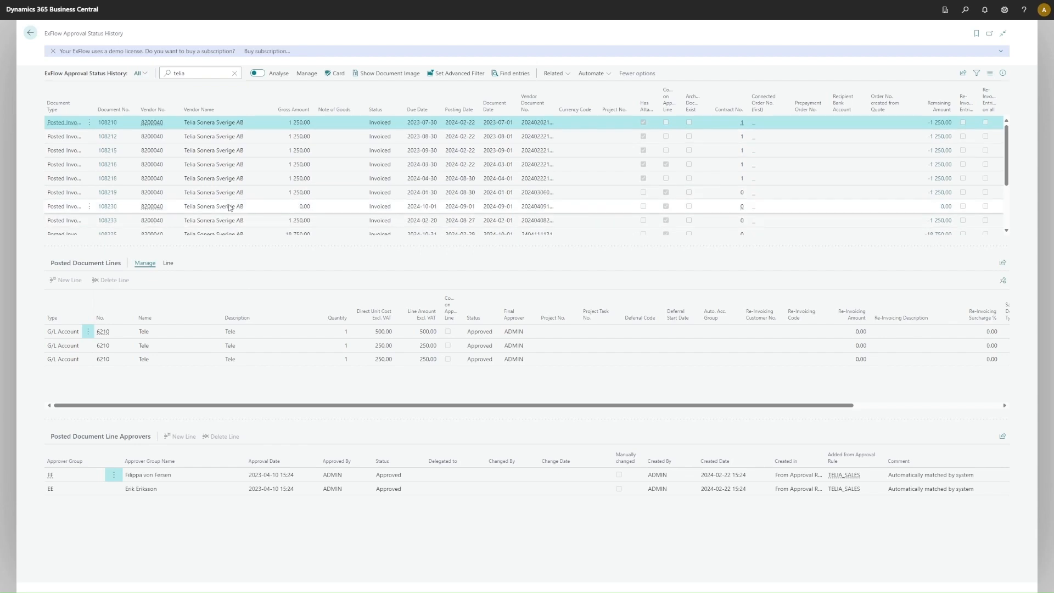
pyautogui.scroll(-3, 228, 196)
pyautogui.click(235, 73)
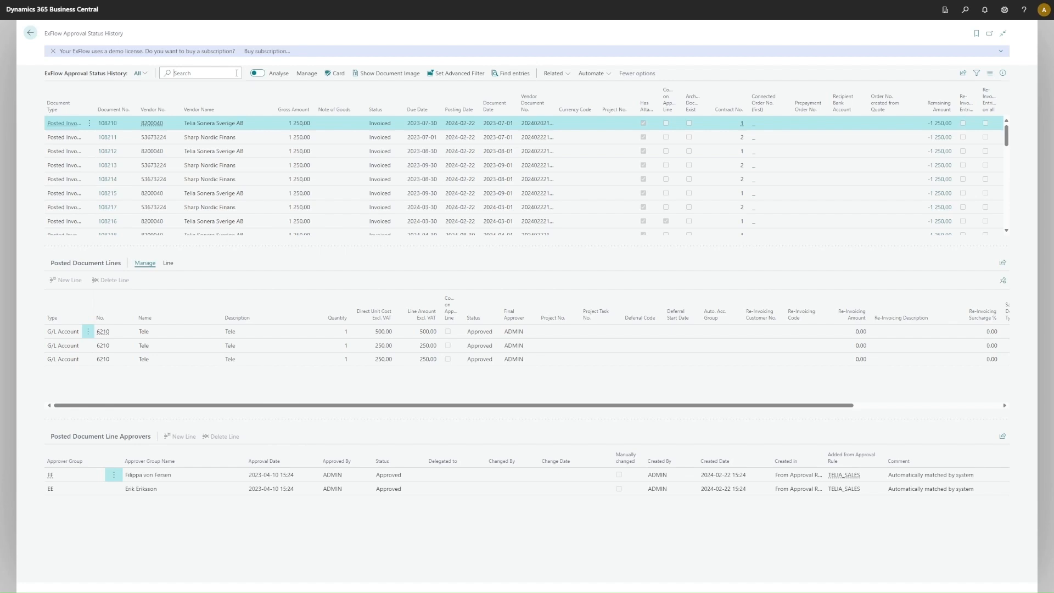
# Step: Filter the Approval Status History by Vendor No. to show only the vendor Dustin's documents
pyautogui.click(977, 74)
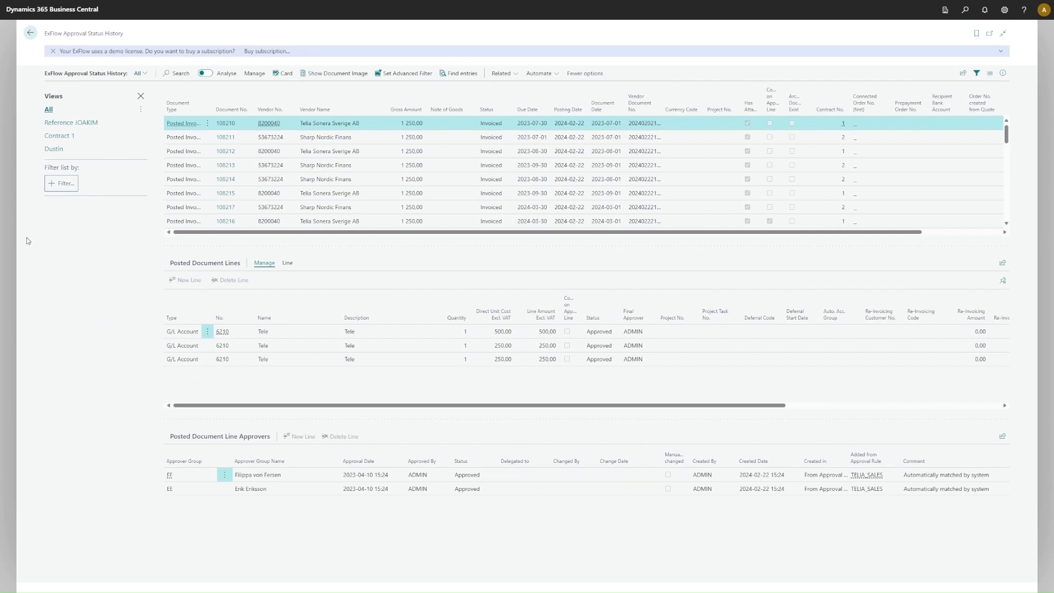
pyautogui.click(68, 188)
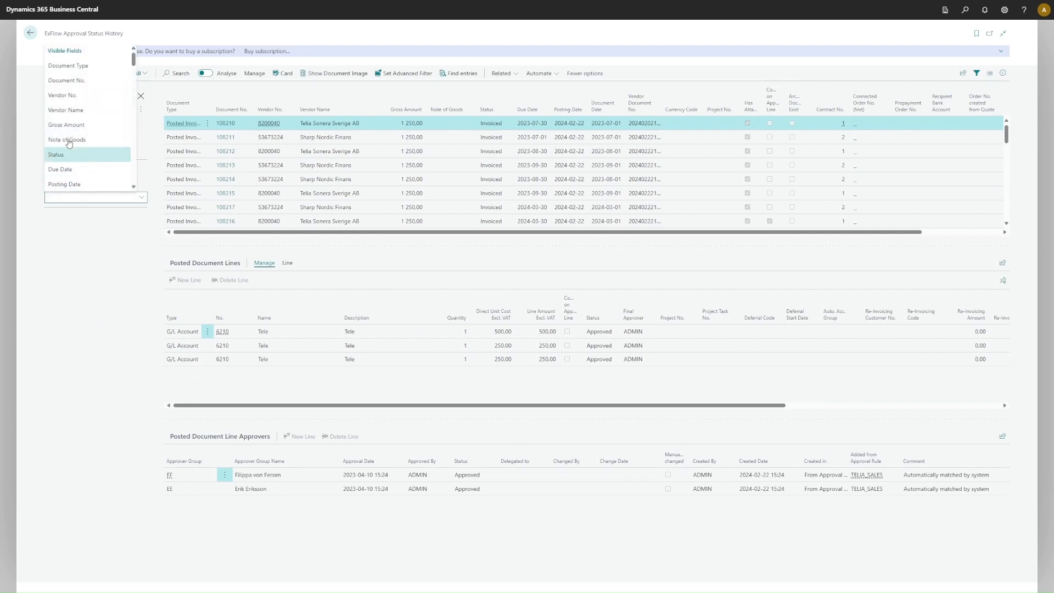
pyautogui.scroll(-3, 74, 142)
pyautogui.scroll(3, 76, 139)
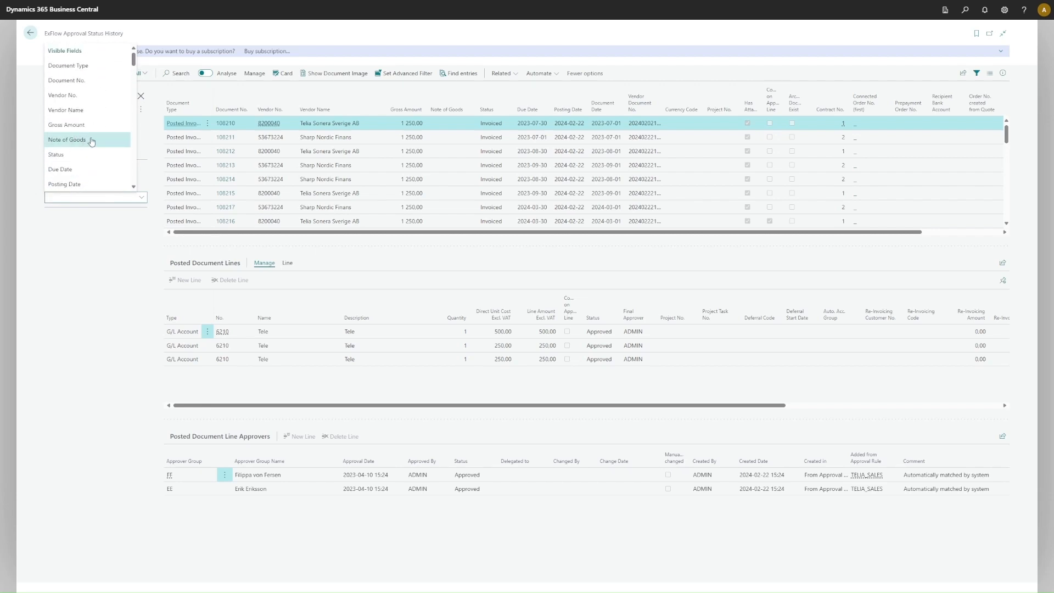
pyautogui.click(84, 96)
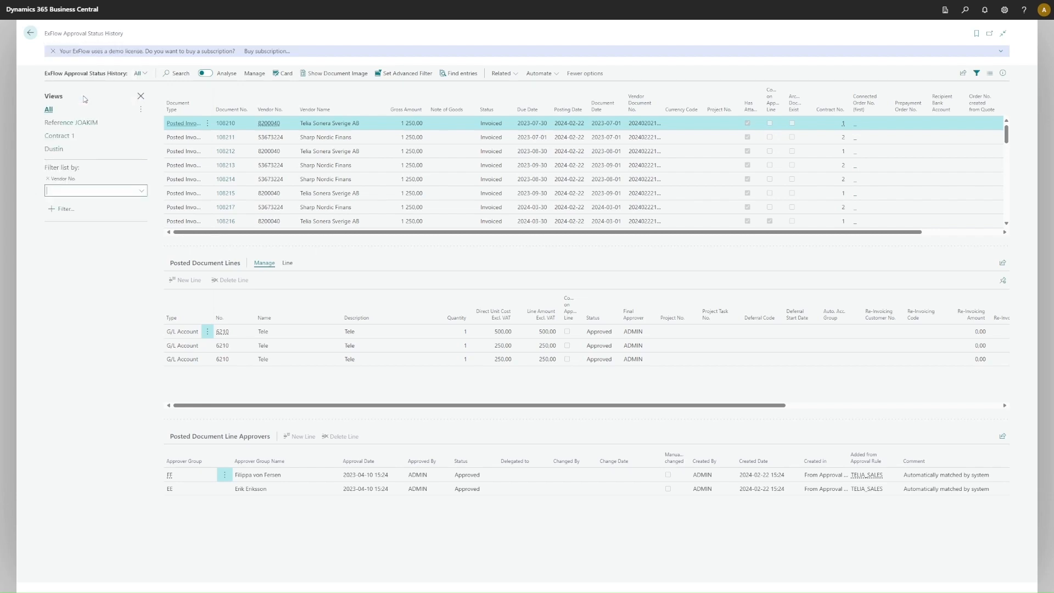
pyautogui.click(142, 190)
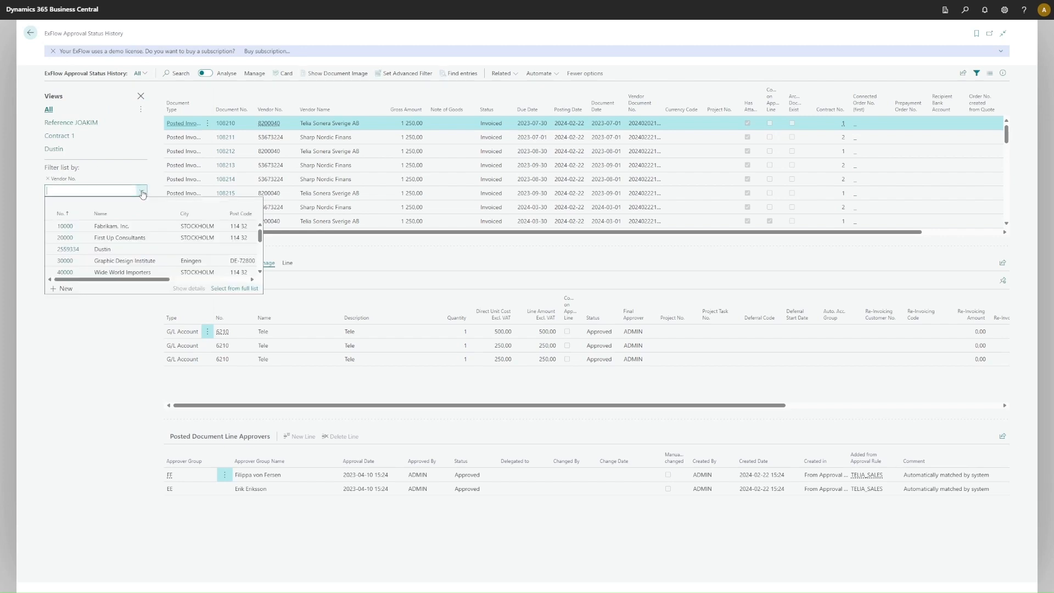
pyautogui.click(85, 249)
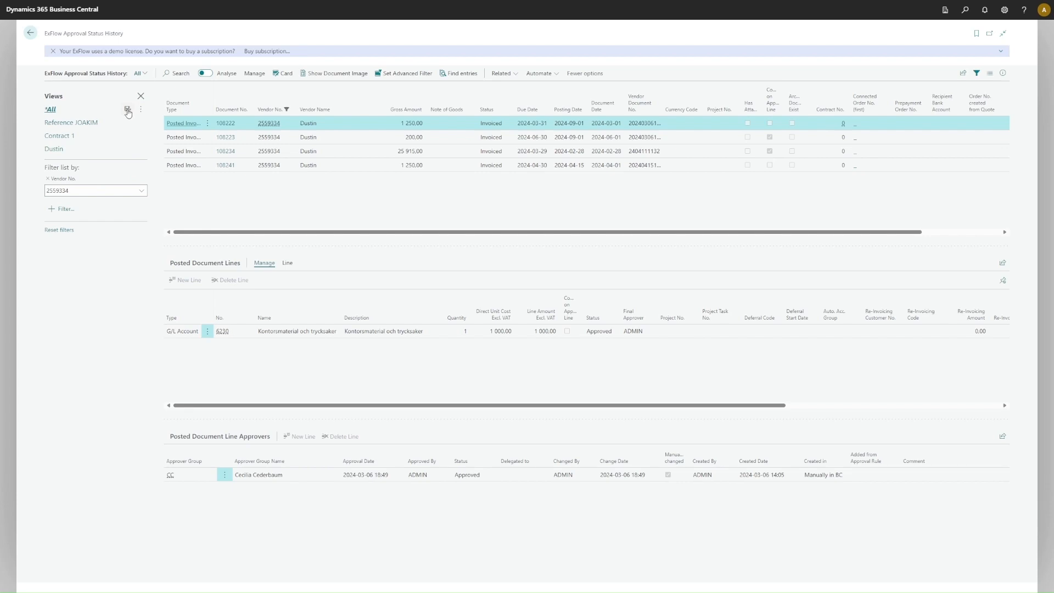
pyautogui.click(146, 74)
# Step: Show the posted Dustin invoice's FactBoxes, examine its document image, files and Discussion Panel, and leave the history
pyautogui.click(1003, 74)
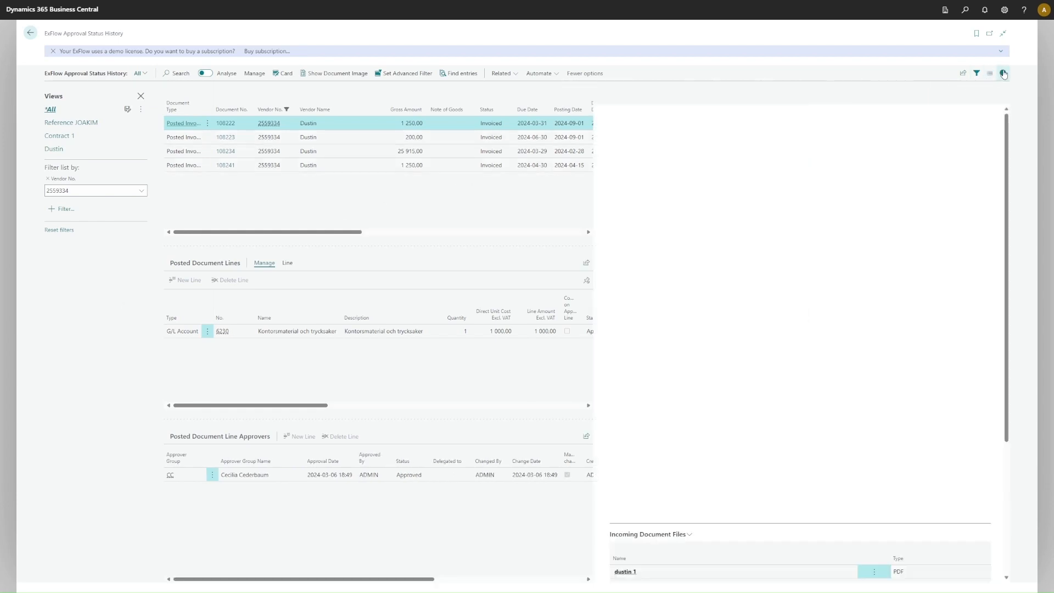
pyautogui.scroll(-10, 909, 265)
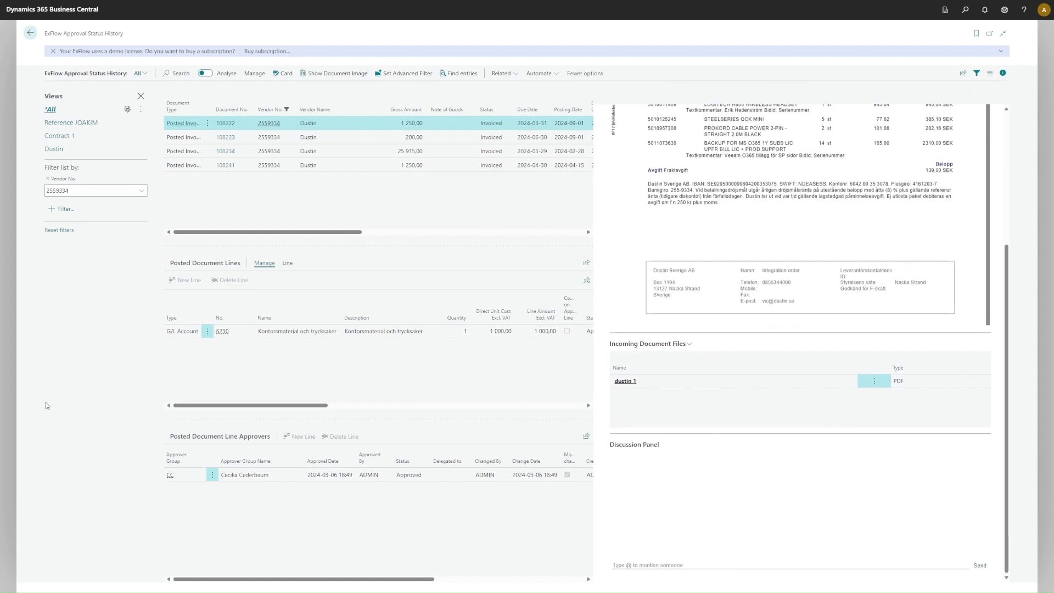
pyautogui.press('Escape')
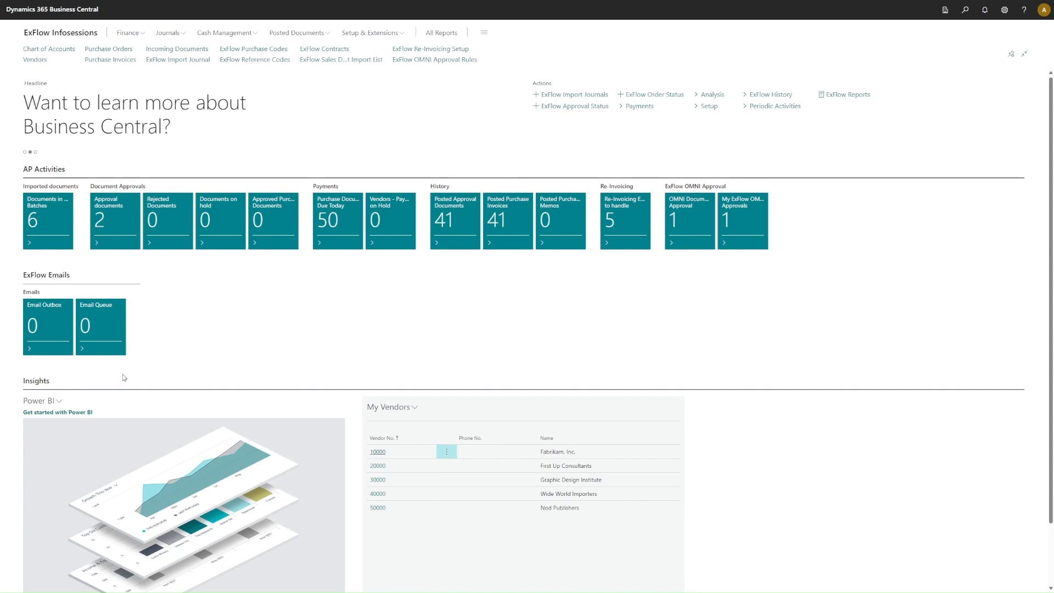
# Step: Open ExFlow Search Documents, view the available search filters and Search Columns, and return to the home page
pyautogui.click(775, 97)
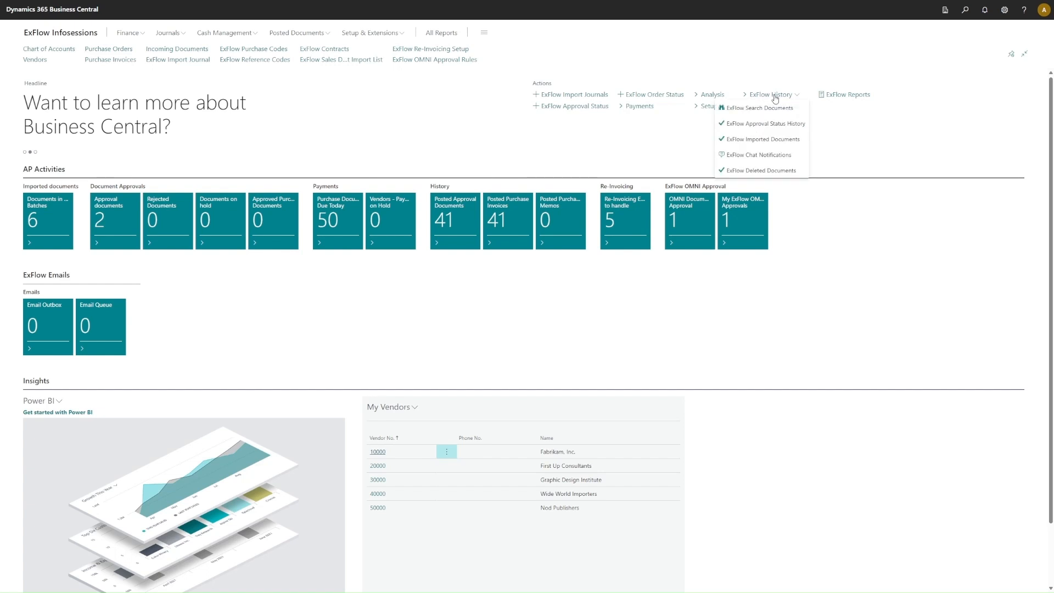
pyautogui.click(771, 108)
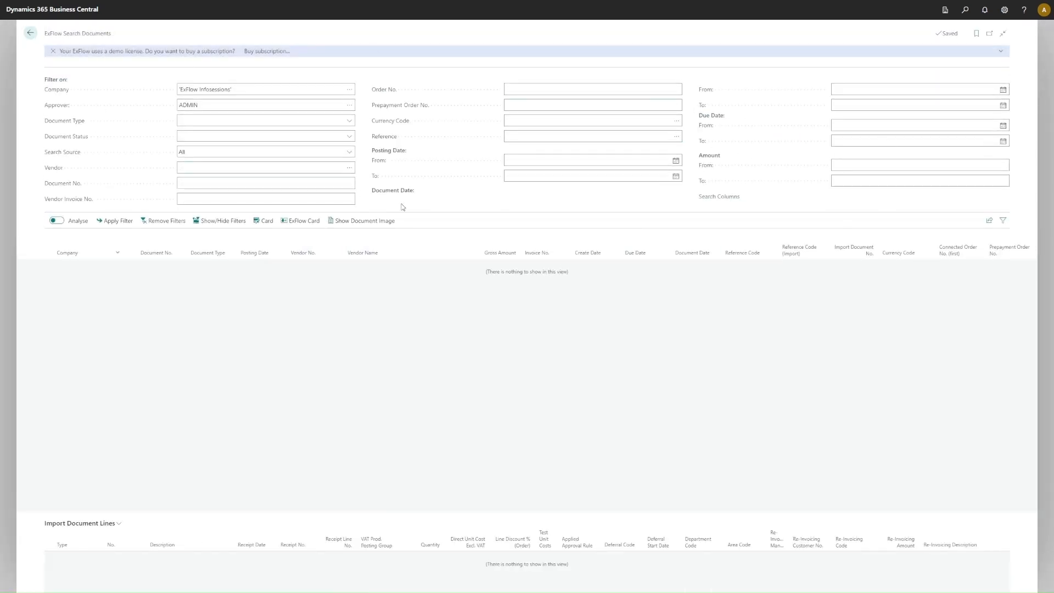
pyautogui.click(728, 197)
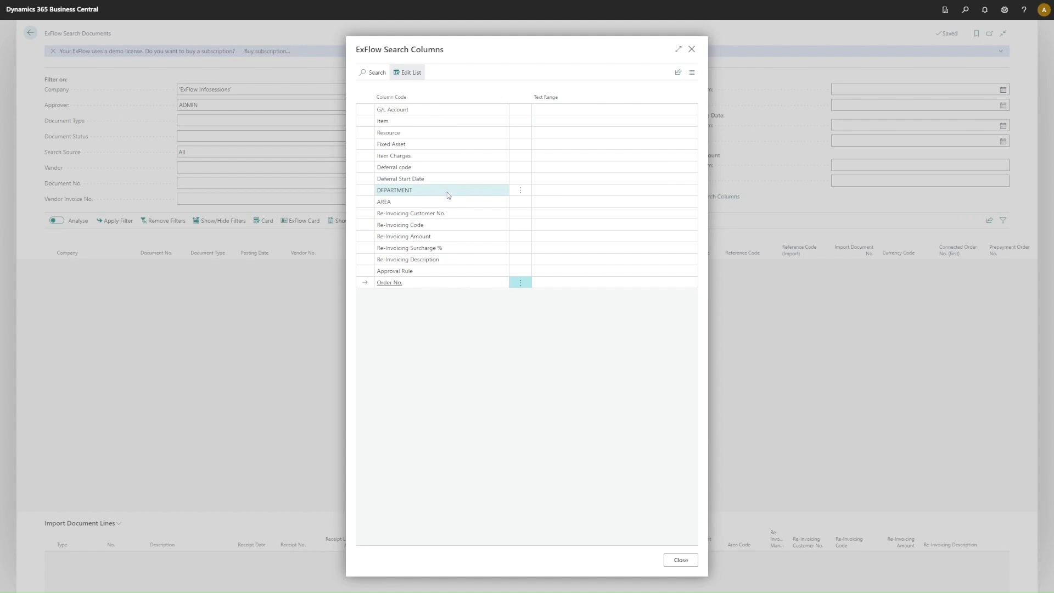
pyautogui.click(692, 49)
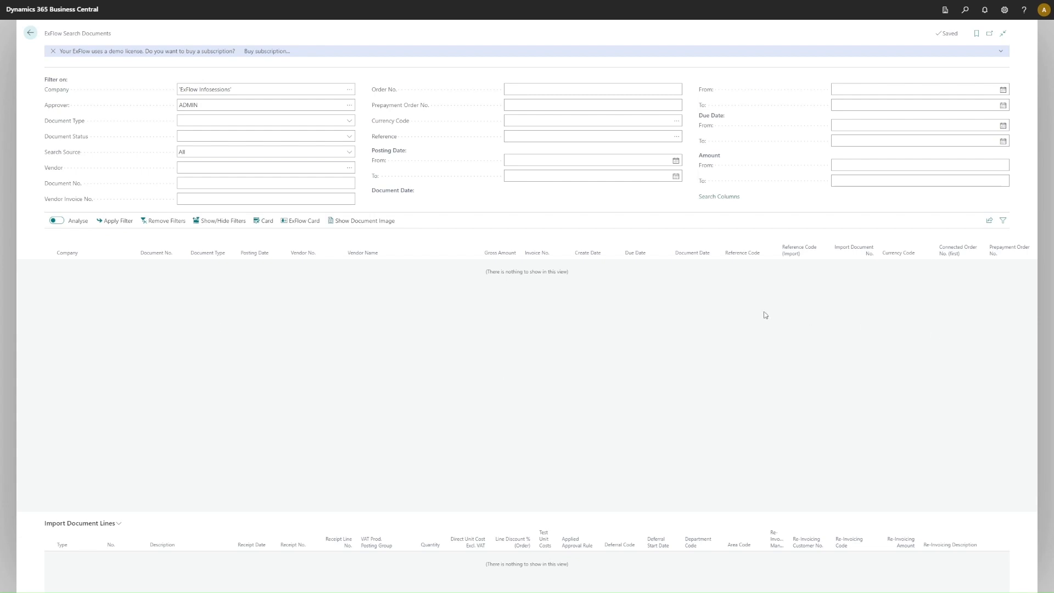
pyautogui.press('Escape')
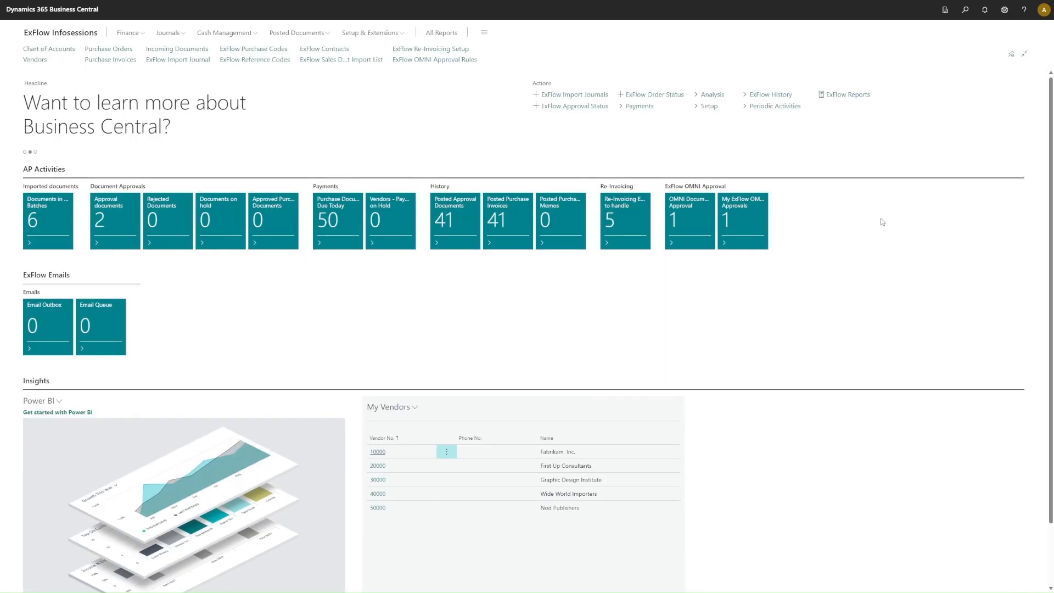
# Step: View the ExFlow reports offered under User and Approval Rules without running any
pyautogui.click(873, 95)
pyautogui.moveTo(861, 125)
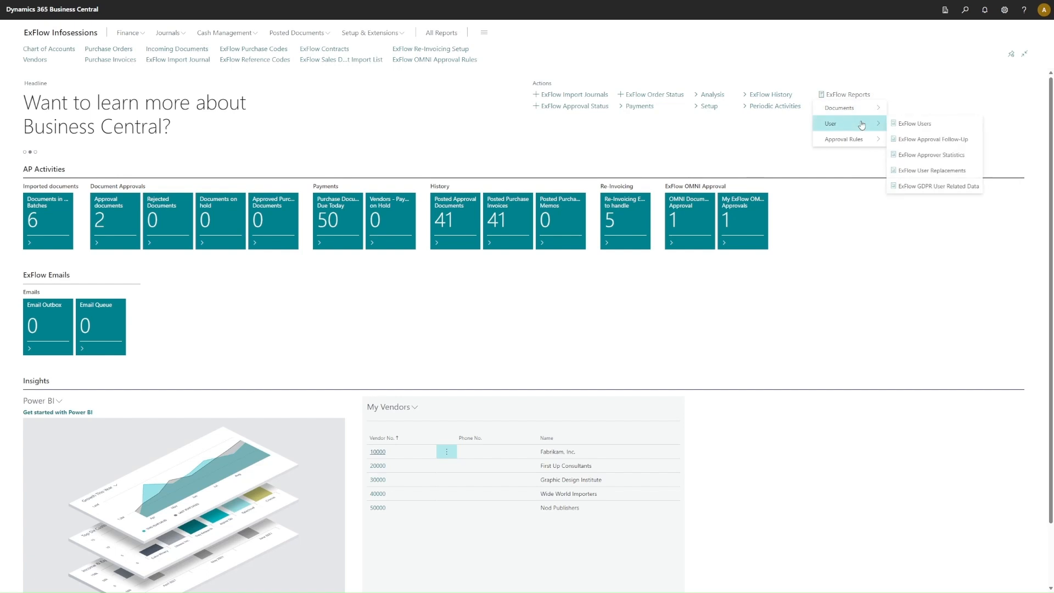
pyautogui.moveTo(850, 144)
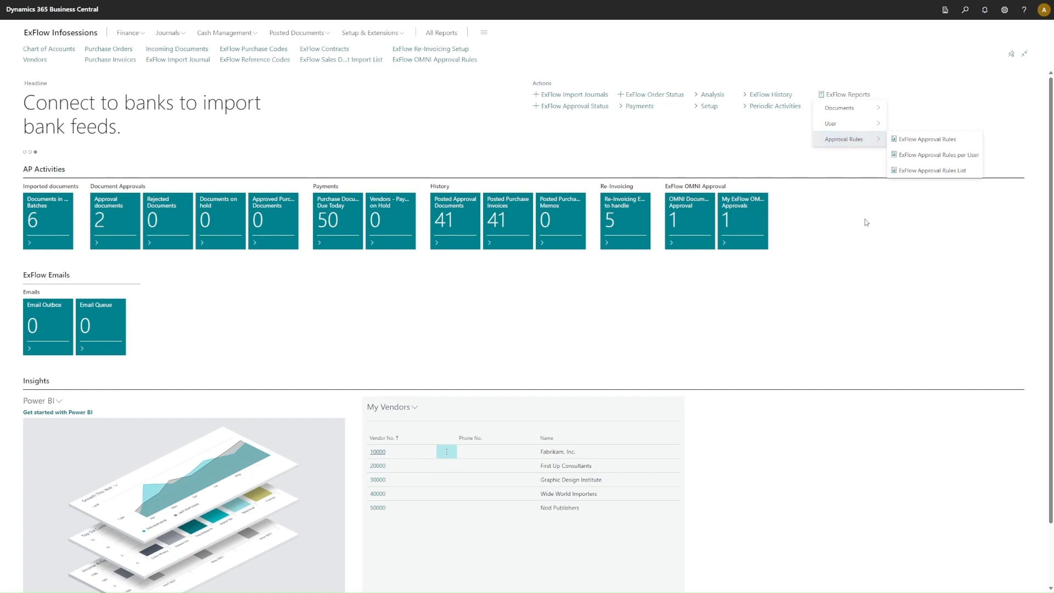
pyautogui.click(874, 236)
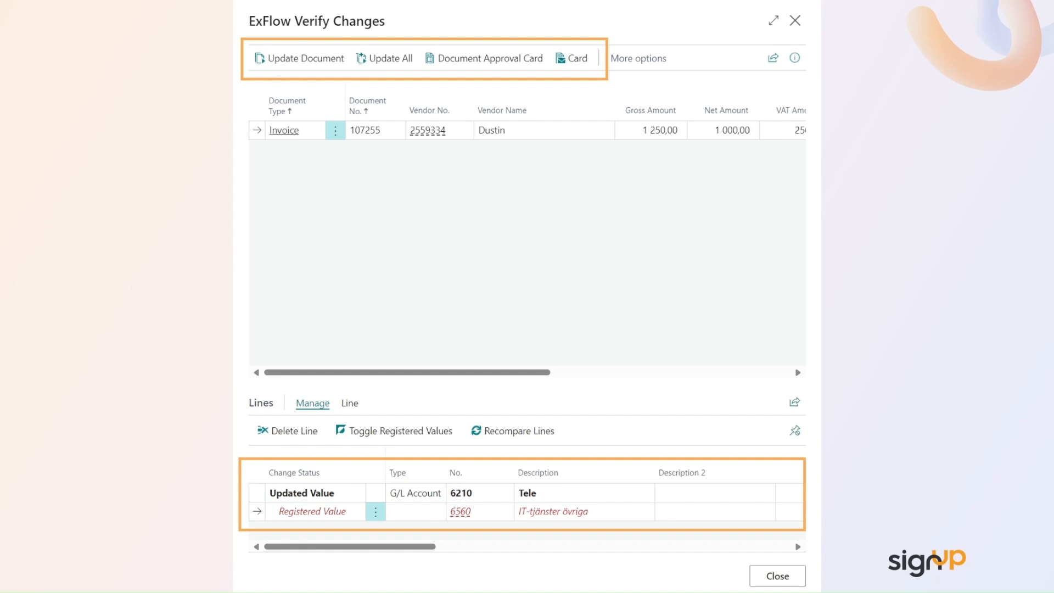
pyautogui.click(429, 193)
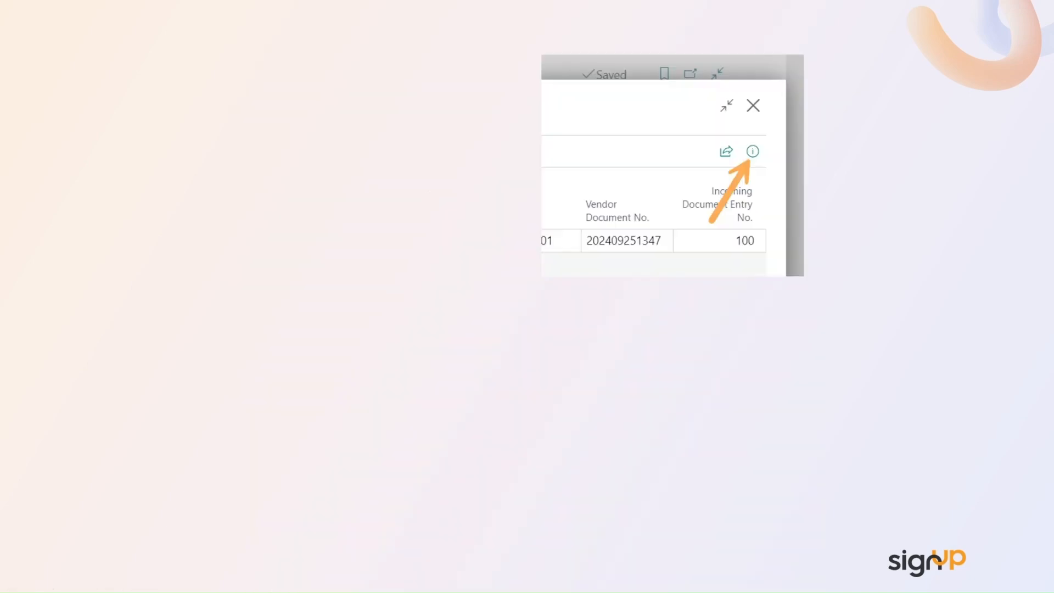